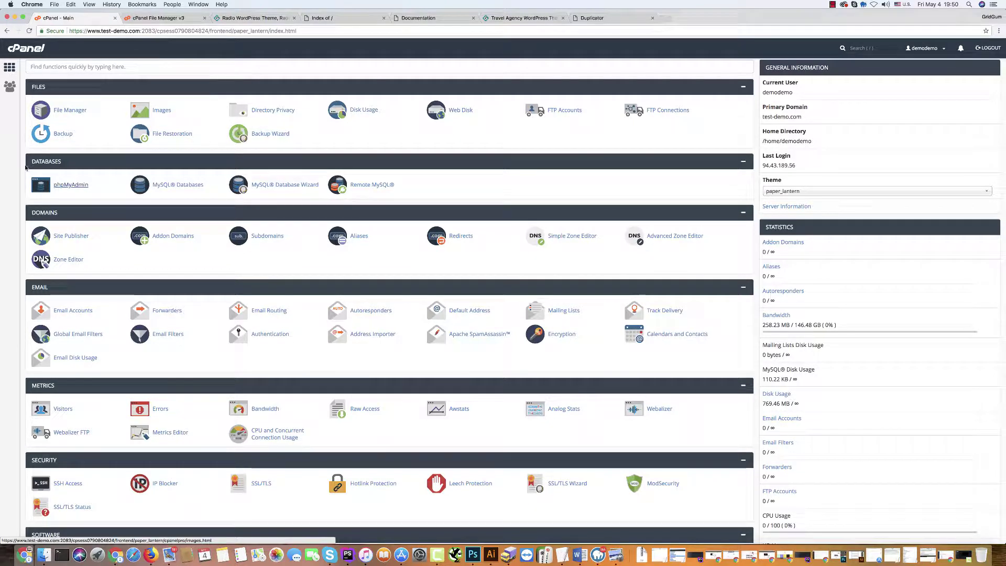
Open cPanel's File Manager and enter public_html, which holds only cgi-bin.
left_click(62, 111)
left_click(62, 111)
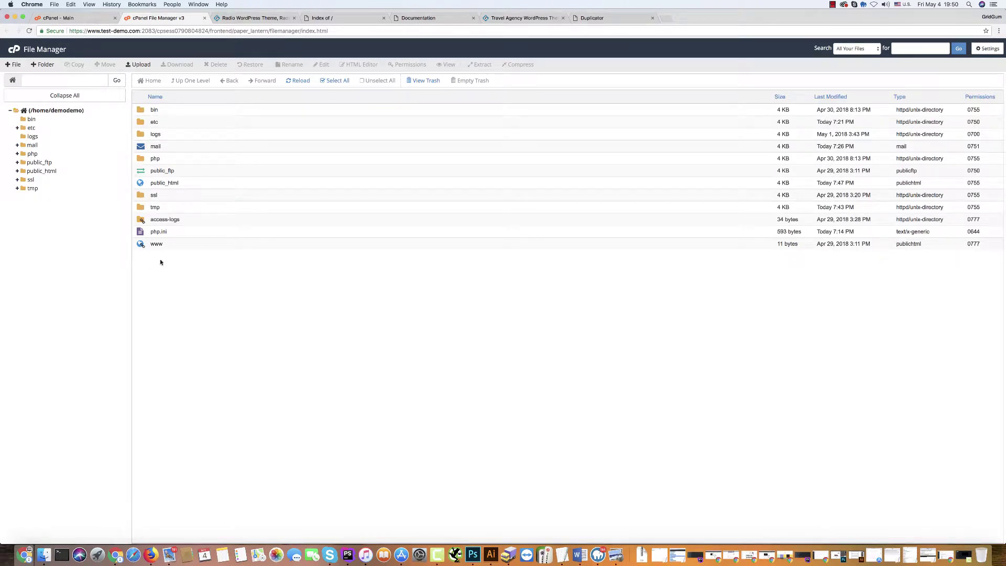
double_click(140, 183)
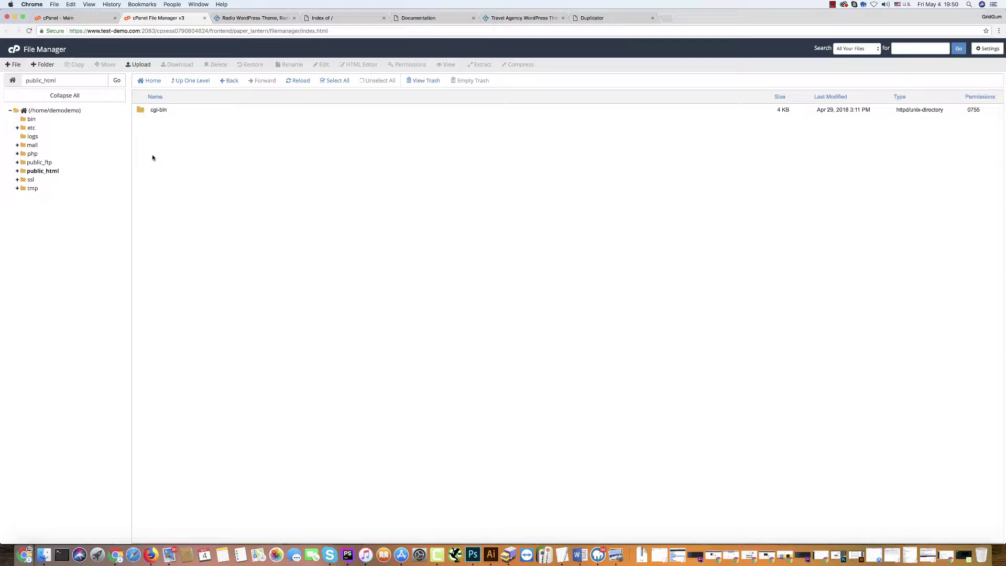
Upload wordpress-4.9.5.zip from the WORDPRESS-TESTS folder into public_html.
left_click(139, 66)
left_click(502, 174)
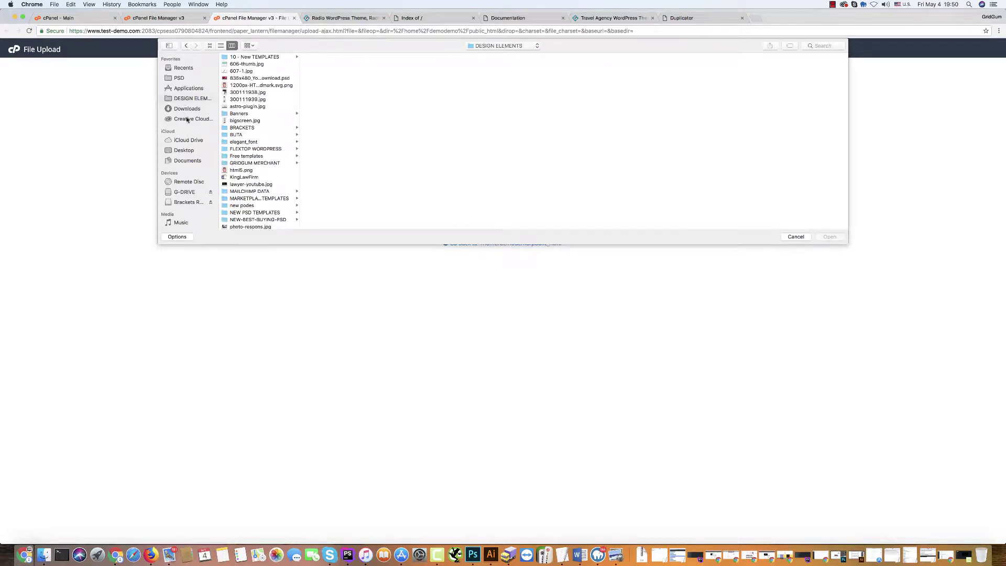
scroll(262, 194, "down", 5)
left_click(253, 226)
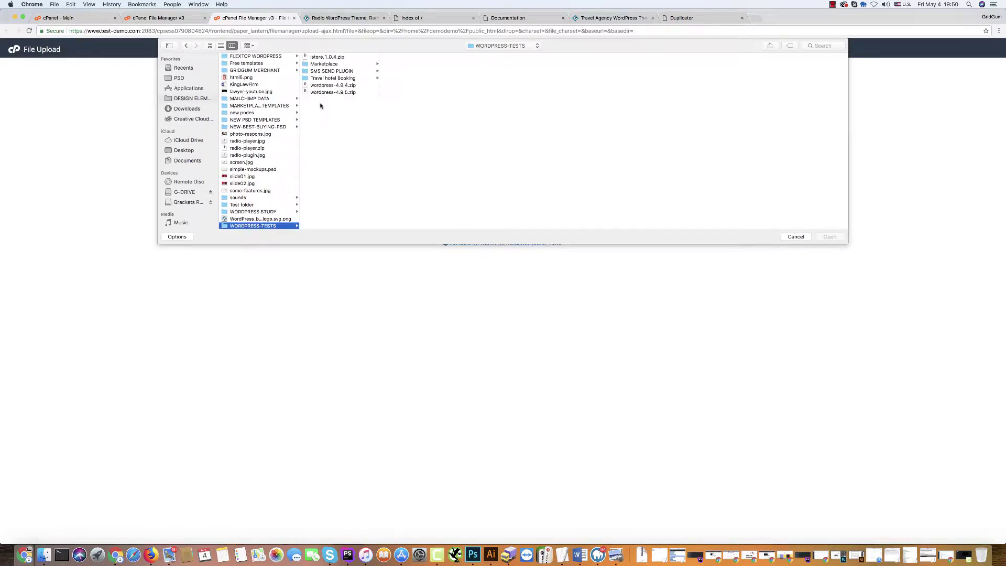
left_click(332, 92)
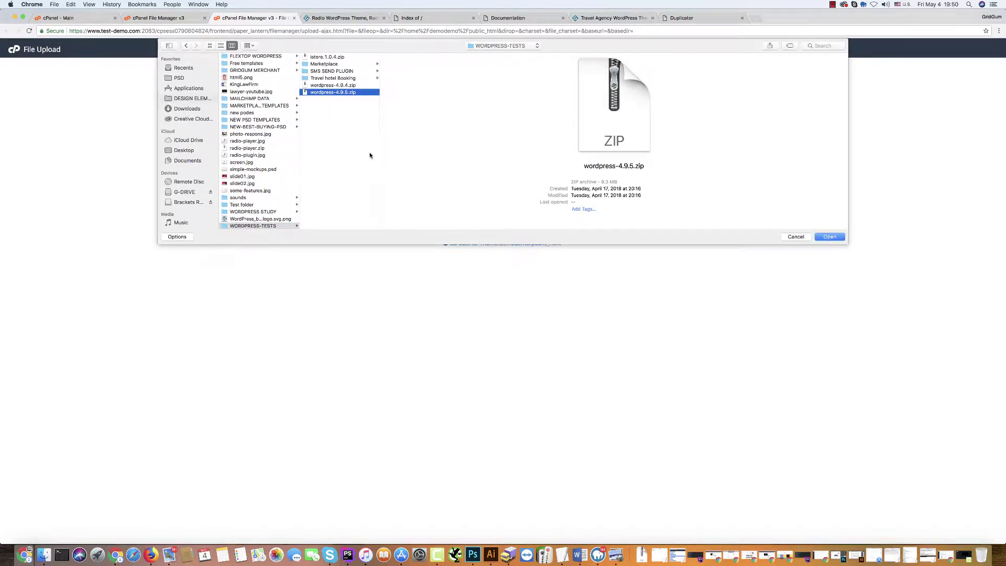
left_click(829, 237)
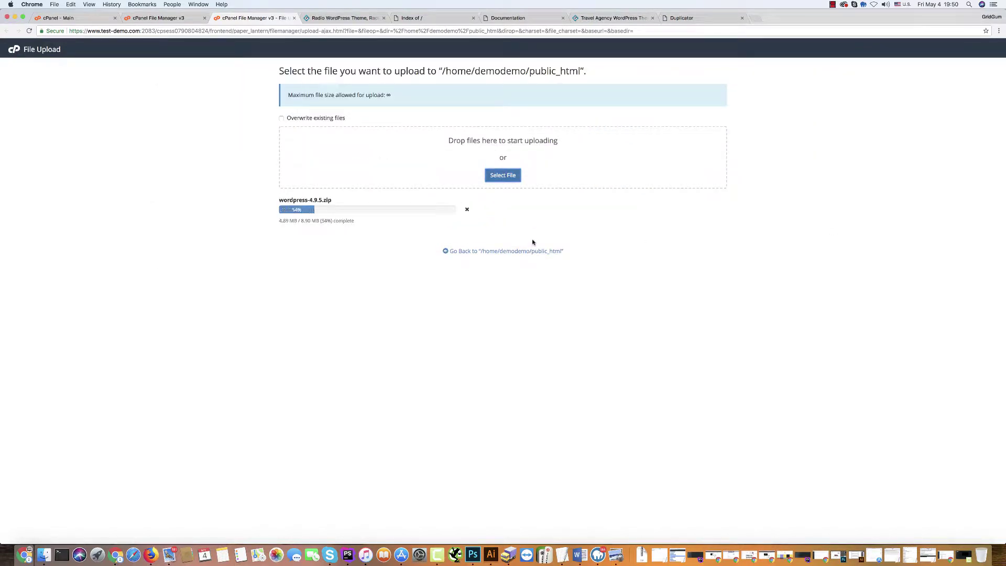
Extract wordpress-4.9.5.zip in public_html, creating the wordpress folder.
left_click(478, 252)
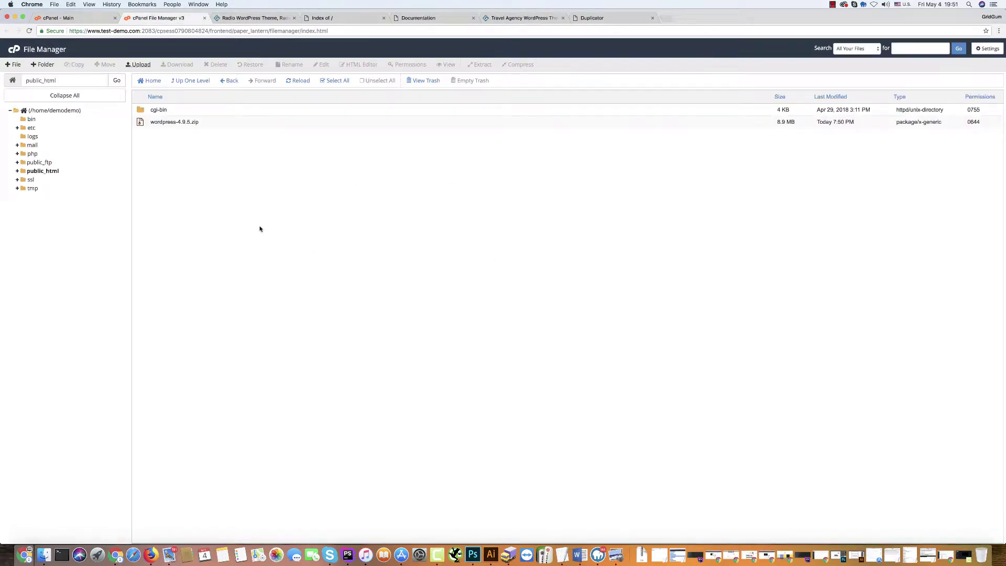
left_click(212, 123)
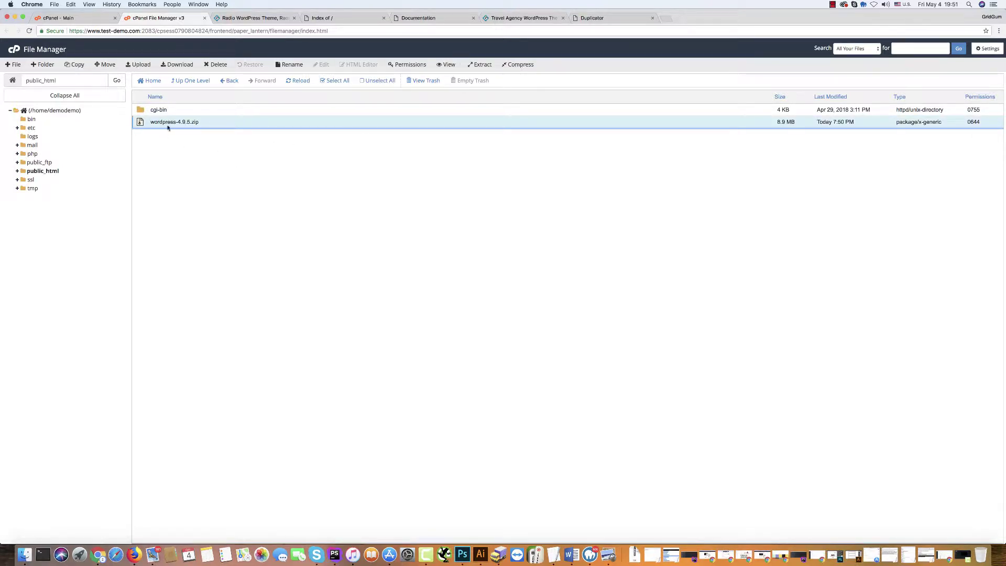
left_click(481, 64)
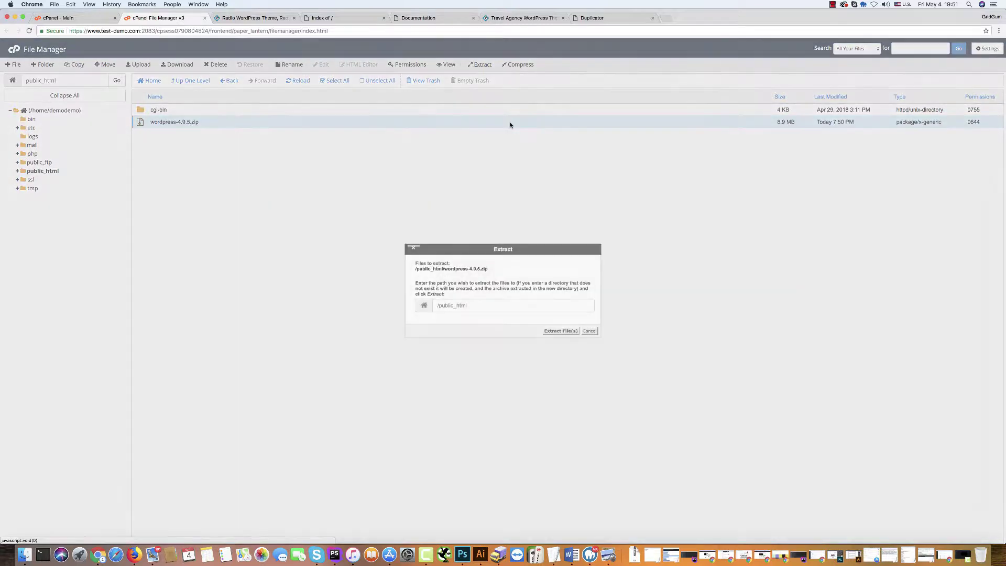
left_click(561, 331)
left_click(629, 372)
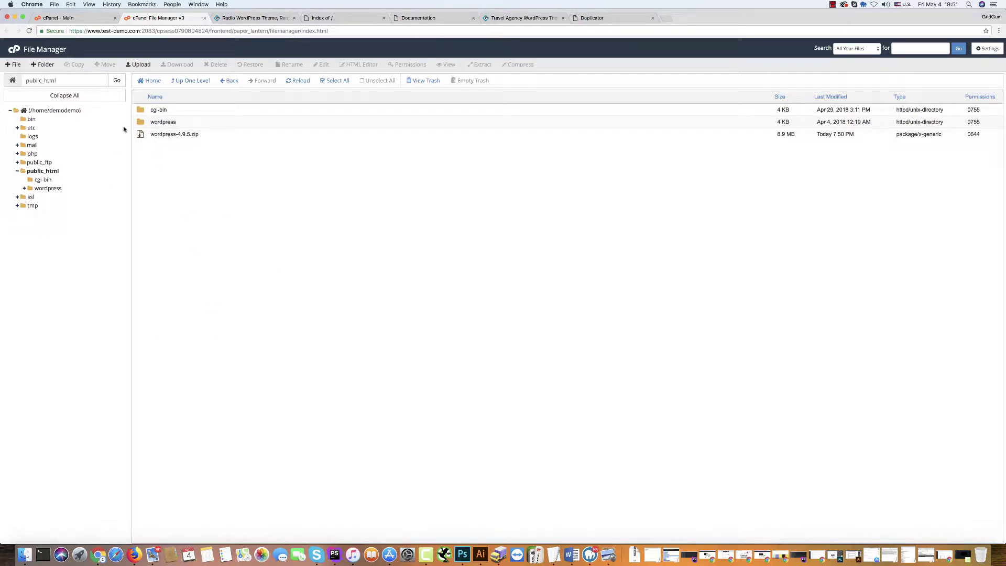
Move all 19 files from the wordpress folder up into public_html.
double_click(141, 123)
left_click(141, 111)
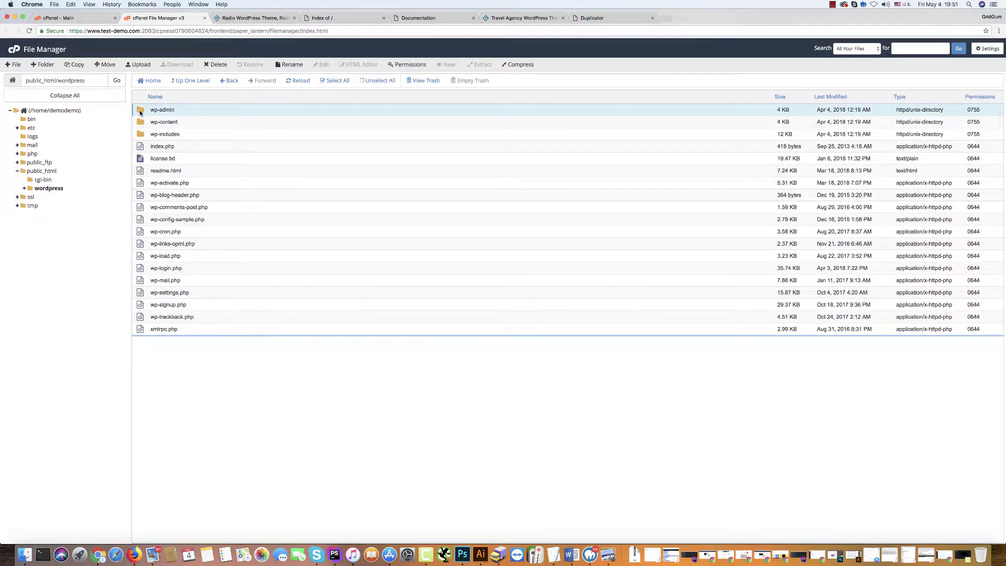
left_click(141, 331, "shift")
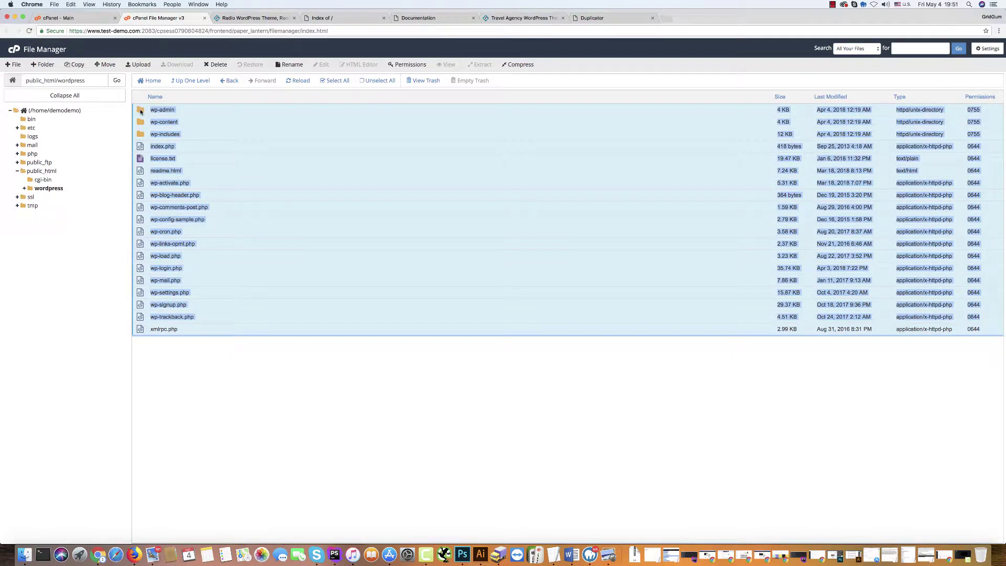
left_click_drag(140, 112, 46, 173)
Delete the empty wordpress folder and switch to the Duplicator installer tab.
left_click(184, 82)
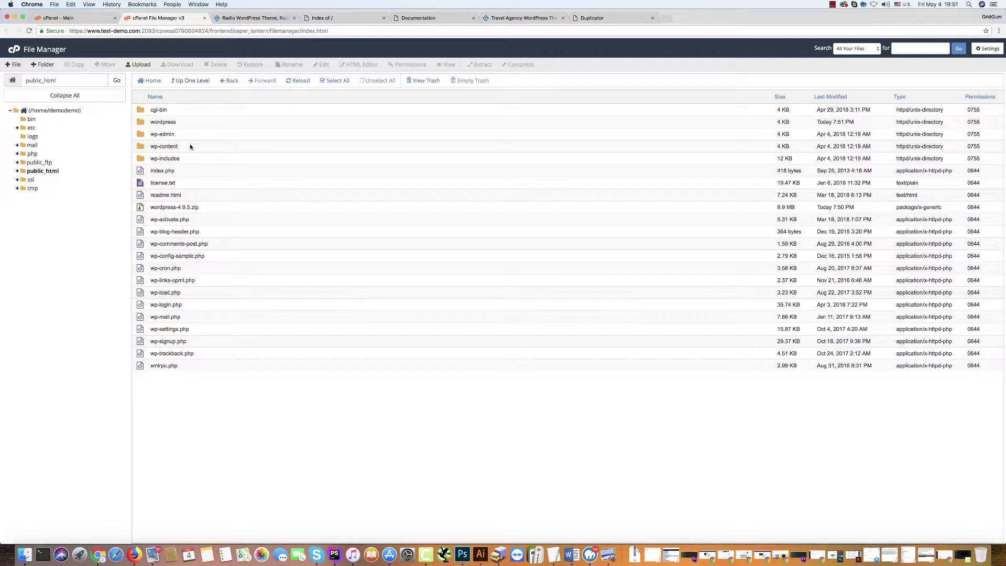
left_click(200, 124)
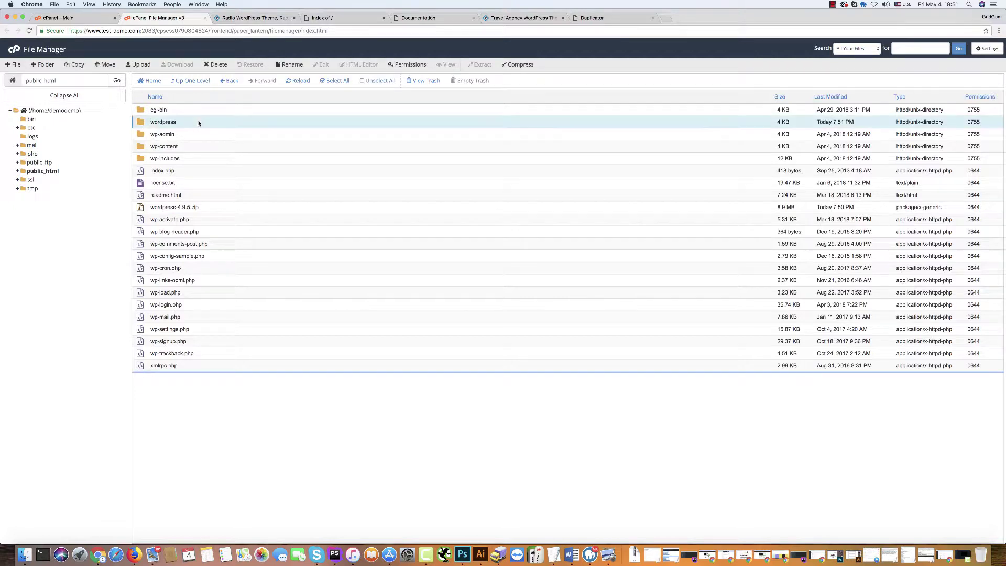
left_click(217, 65)
left_click(565, 318)
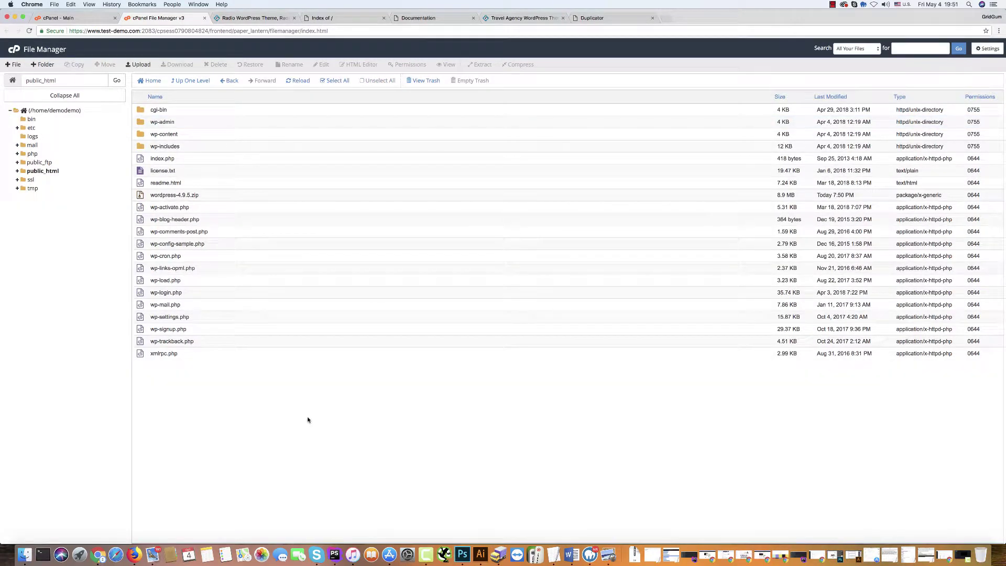
left_click(599, 19)
left_click_drag(87, 32, 120, 32)
Load the site's root address and begin the WordPress setup in English.
key("BackSpace")
key("Return")
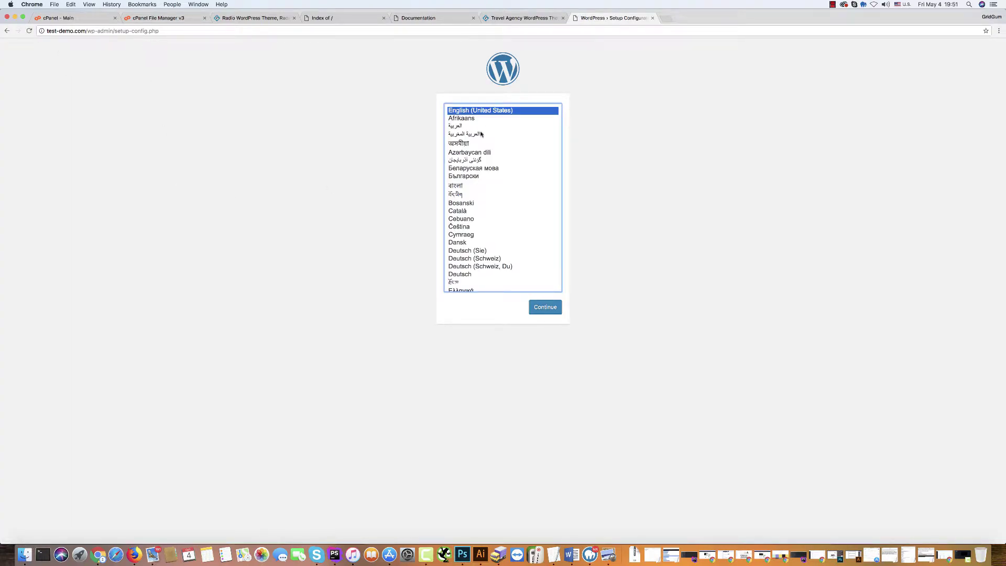
left_click(540, 309)
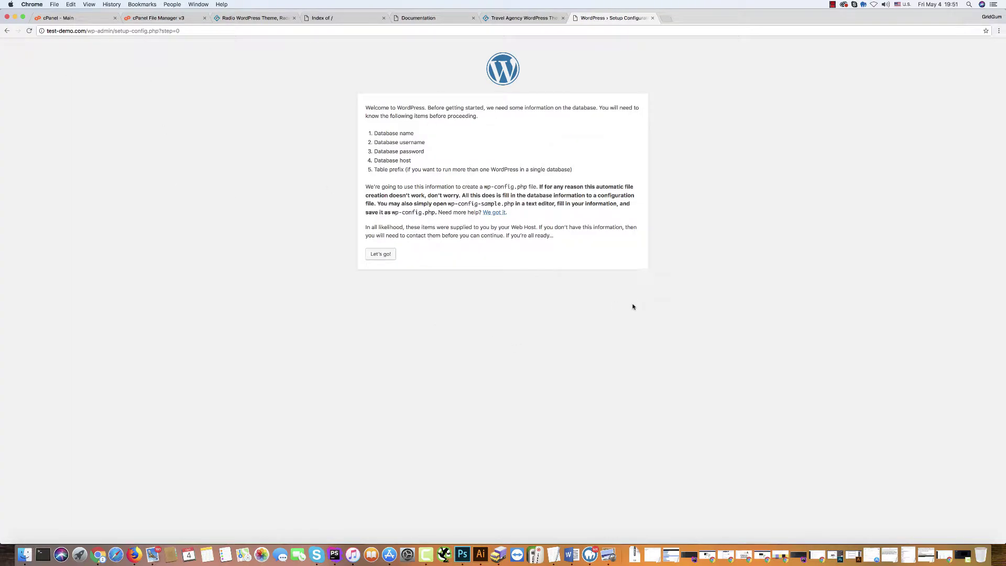
left_click(382, 255)
Enter database name demodemo_radio, the database username and password, keeping the wp_ prefix.
double_click(465, 127)
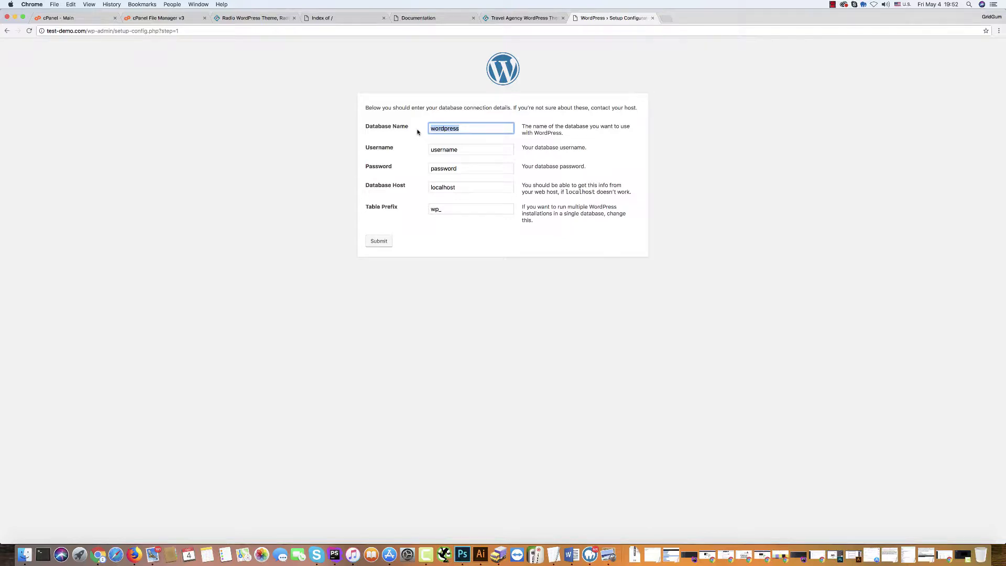
type("demodemo_radio")
left_click(481, 139)
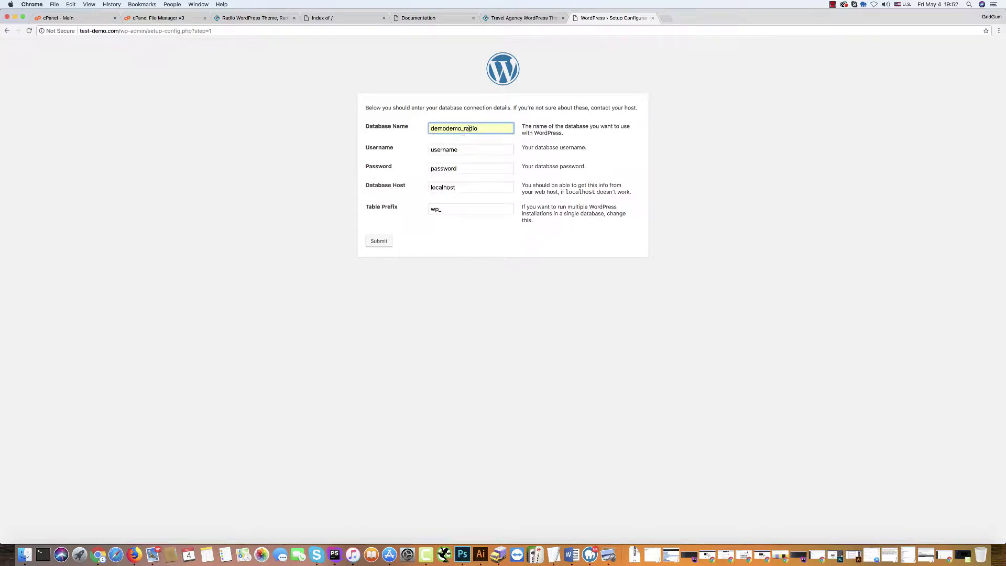
double_click(482, 130)
key("super+c")
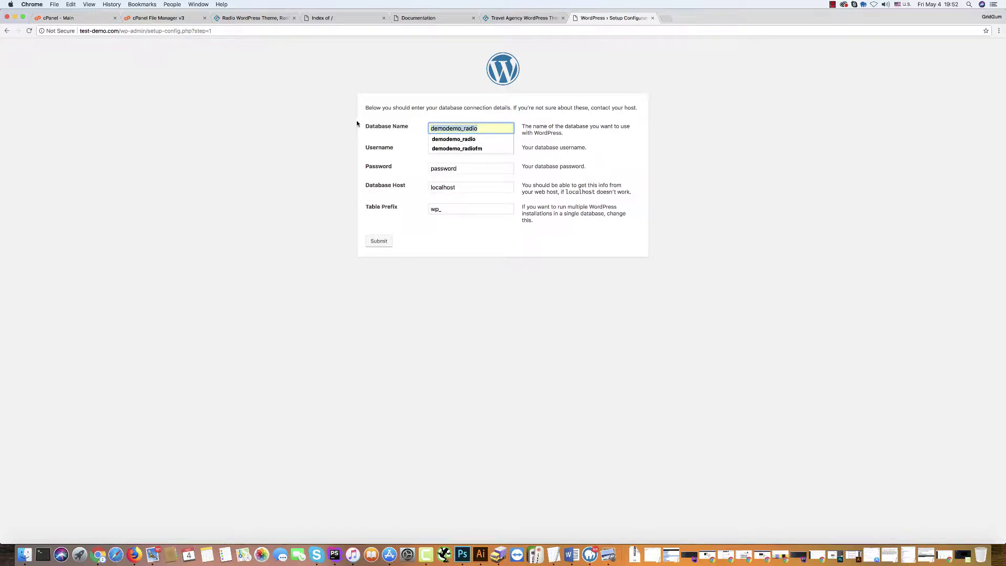
double_click(442, 150)
key("super+v")
left_click_drag(463, 150, 539, 153)
type("ge")
left_click(472, 160)
key("Tab")
key("Caps_Lock")
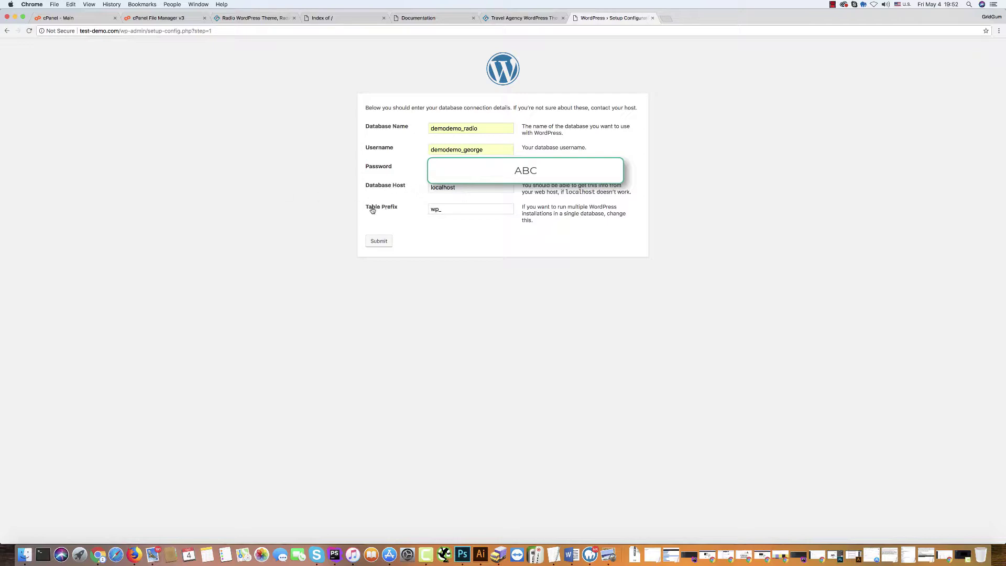
left_click(445, 209)
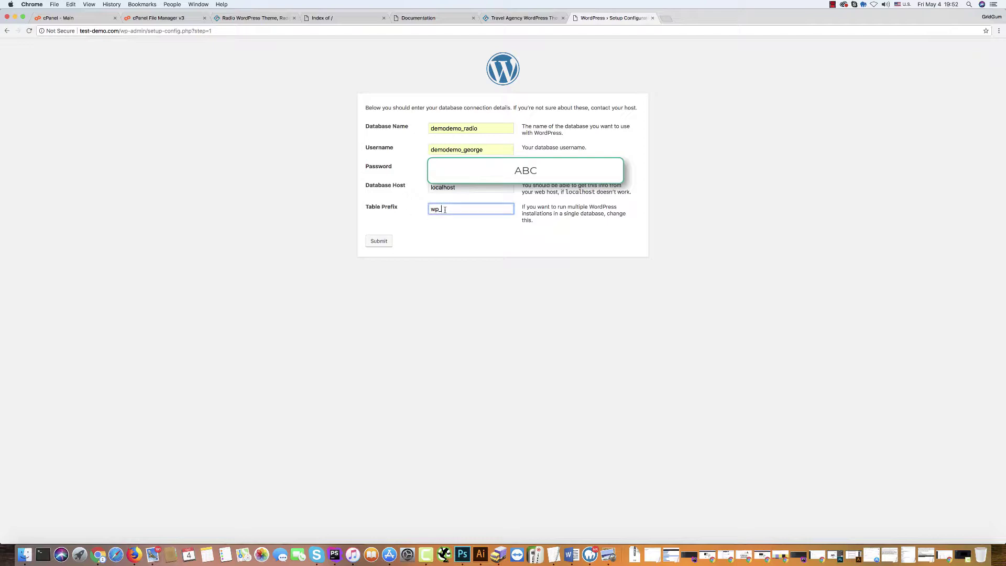
In Finder, go to Desktop › 300111825 › documentation and select index.html.
left_click(24, 555)
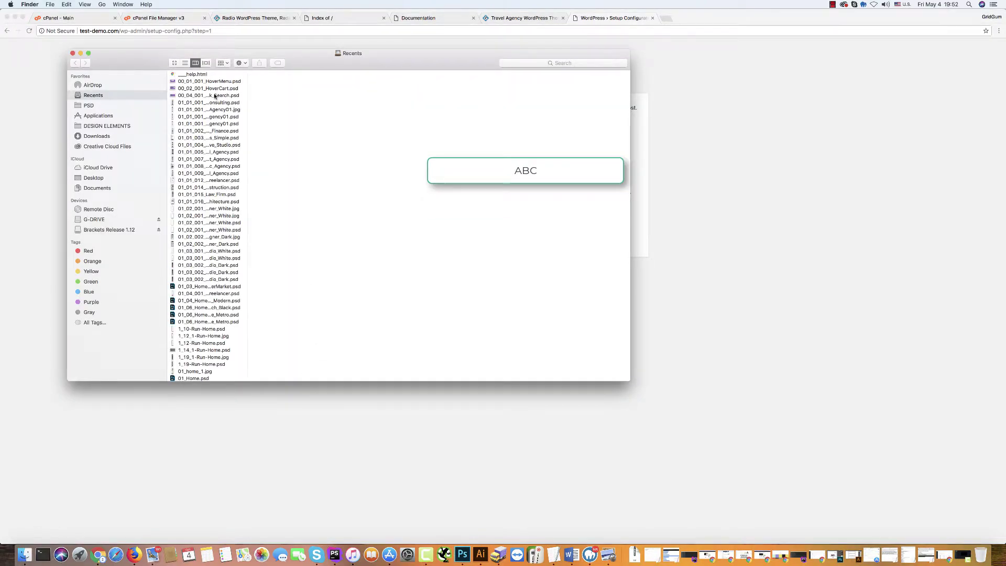
left_click(72, 53)
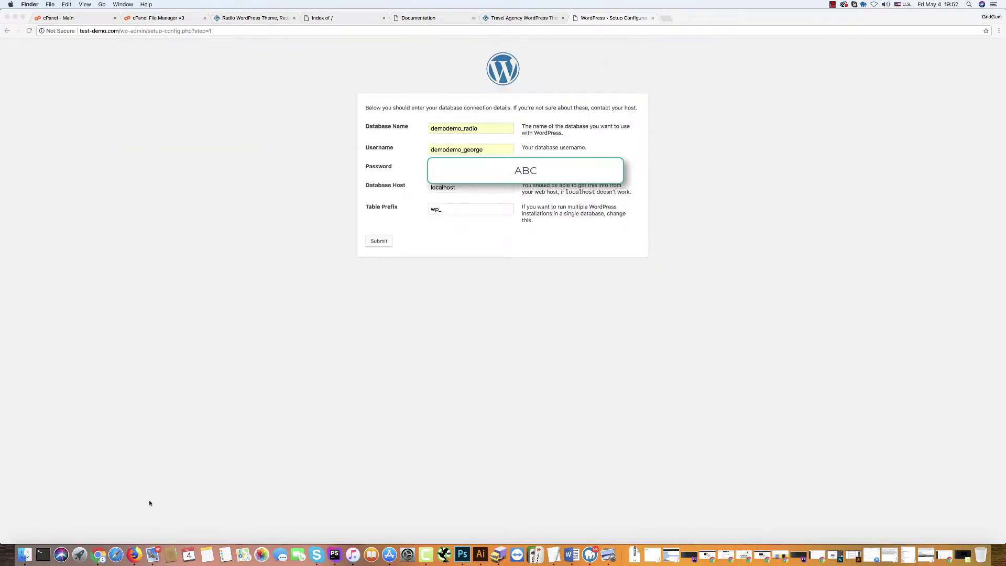
left_click(25, 560)
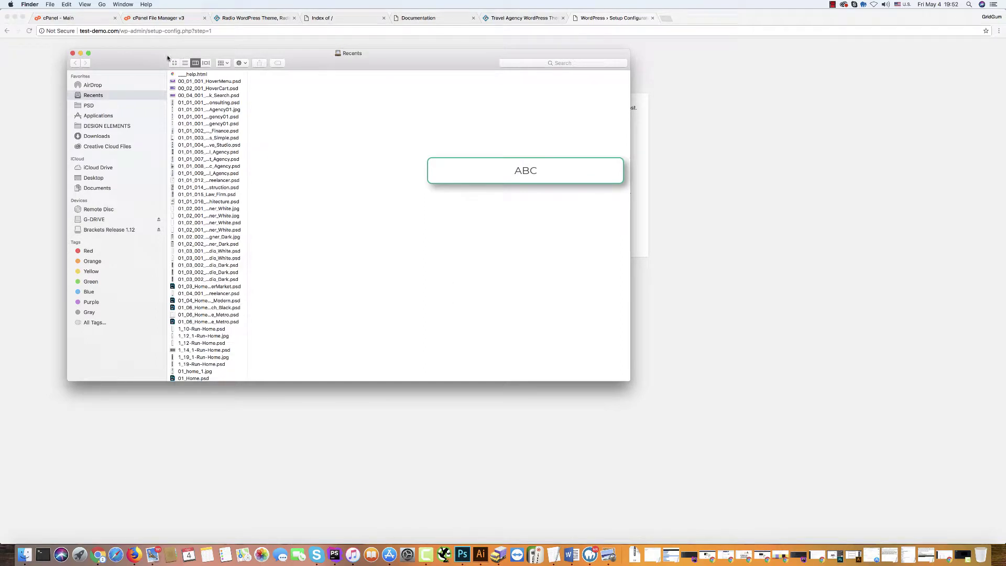
left_click(88, 126)
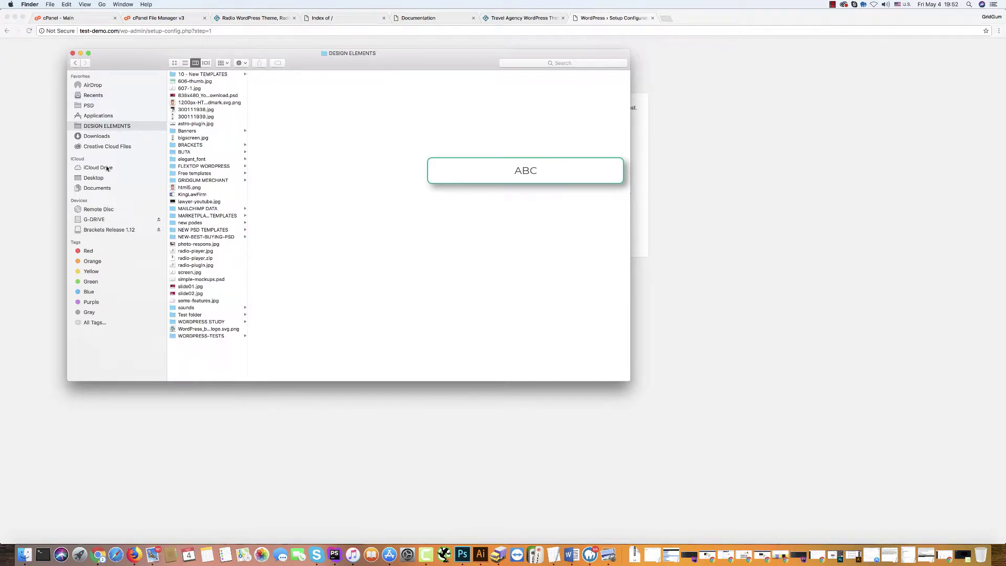
left_click(97, 178)
left_click(183, 76)
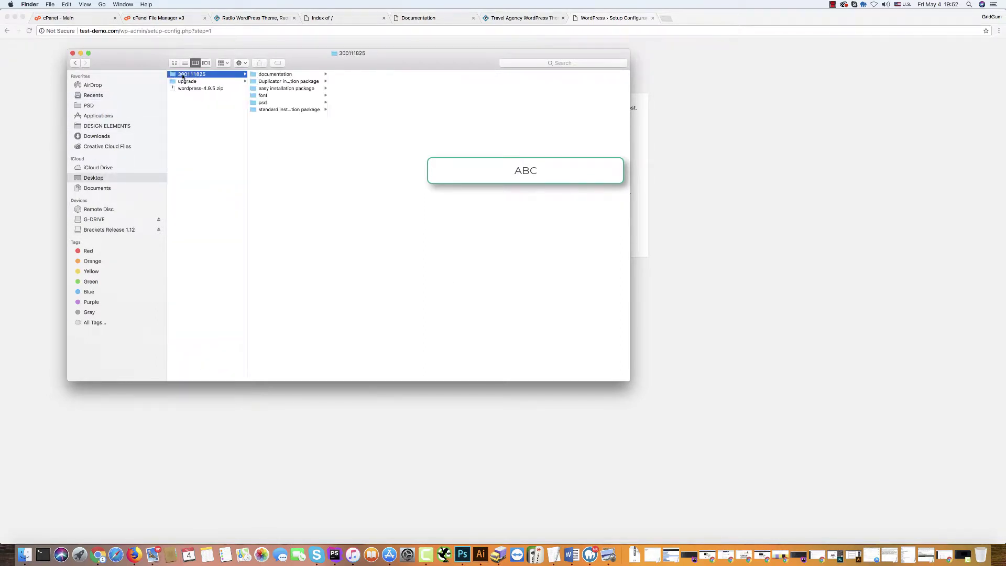
left_click(268, 74)
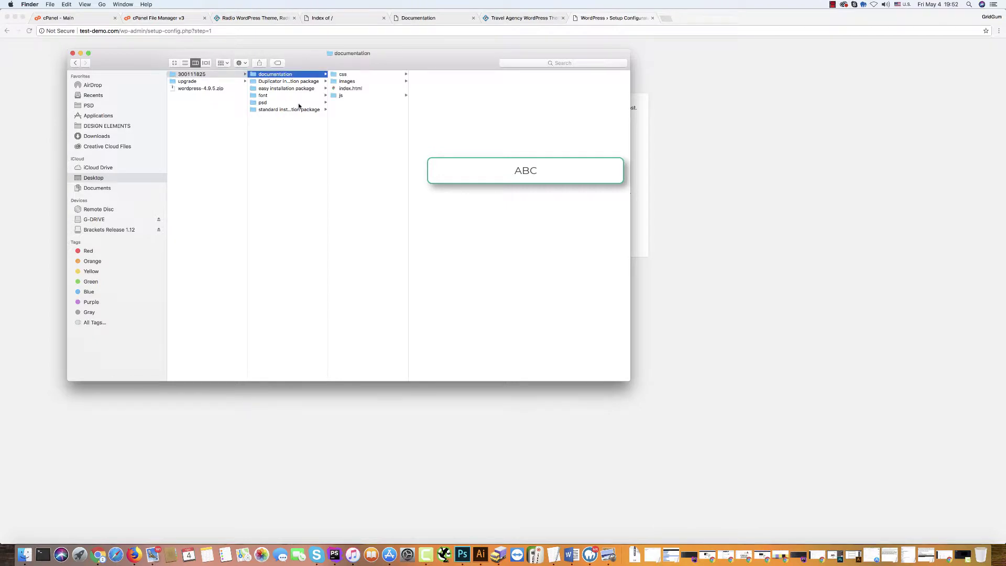
left_click(340, 89)
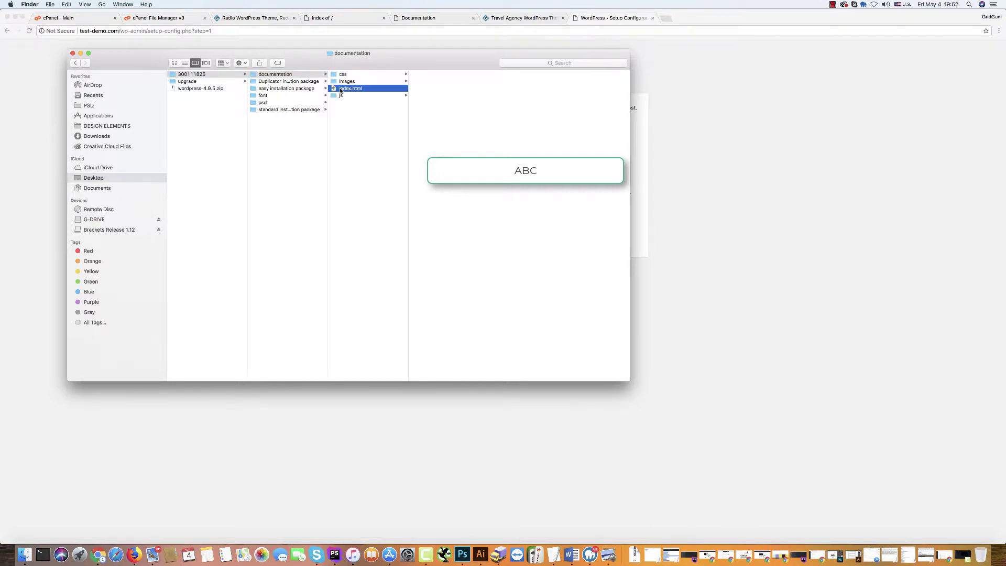
Scroll the theme documentation to the SQL dump notice and select the rad051_ prefix.
left_click(414, 19)
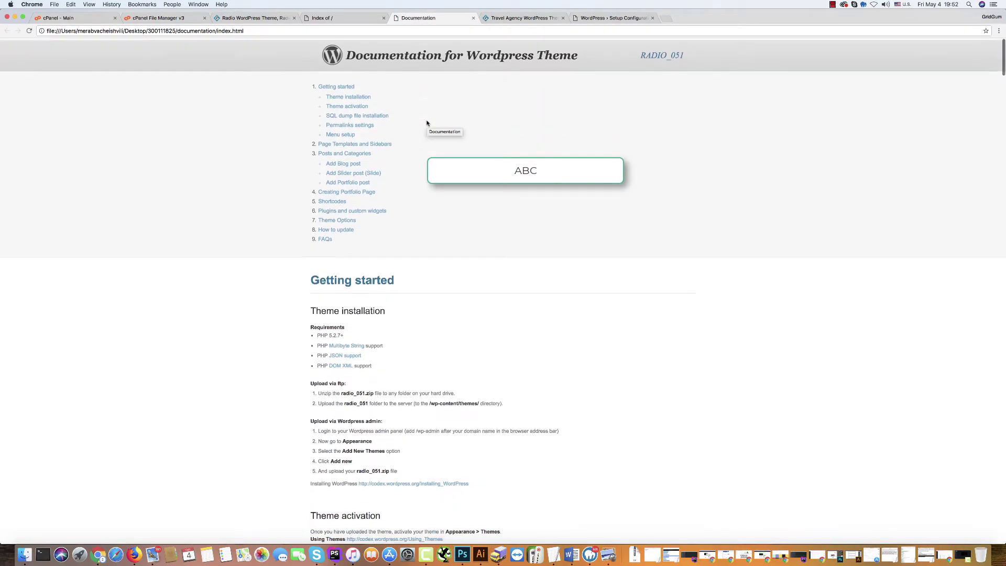
scroll(427, 122, "down", 20)
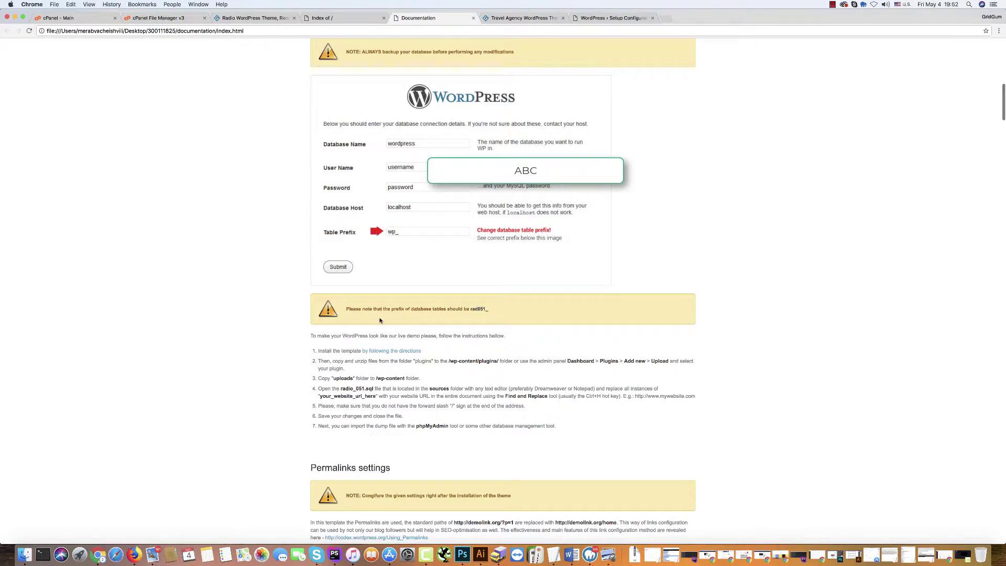
left_click_drag(471, 309, 491, 311)
key("super+c")
Replace the wp_ table prefix with rad051_, submit, and run the installation.
left_click(611, 18)
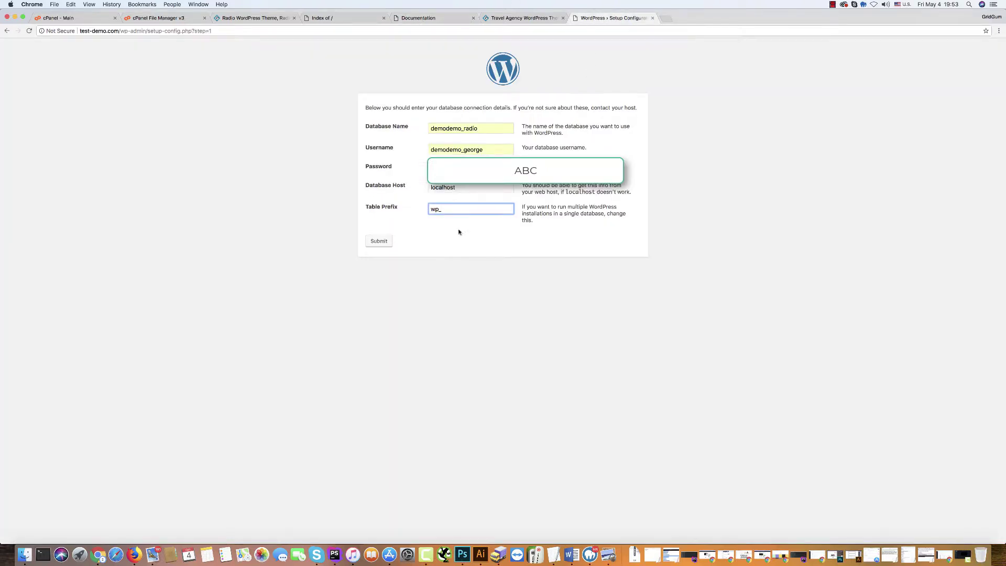
double_click(443, 210)
key("super+v")
left_click(234, 196)
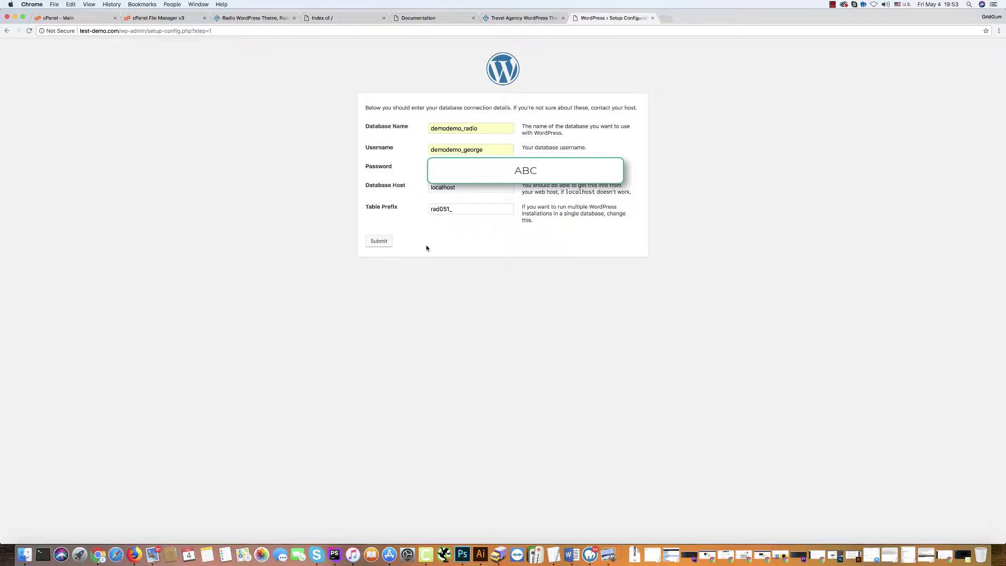
left_click(378, 242)
left_click(390, 135)
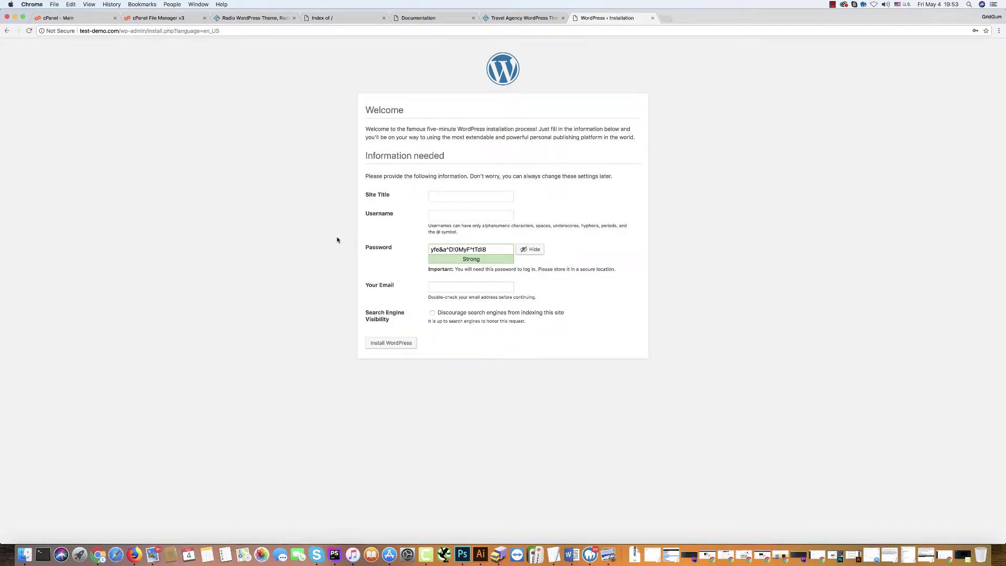
Enter site title 'My Radio Station' and the administrator username.
left_click(446, 196)
type("My Radio Station")
left_click(356, 210)
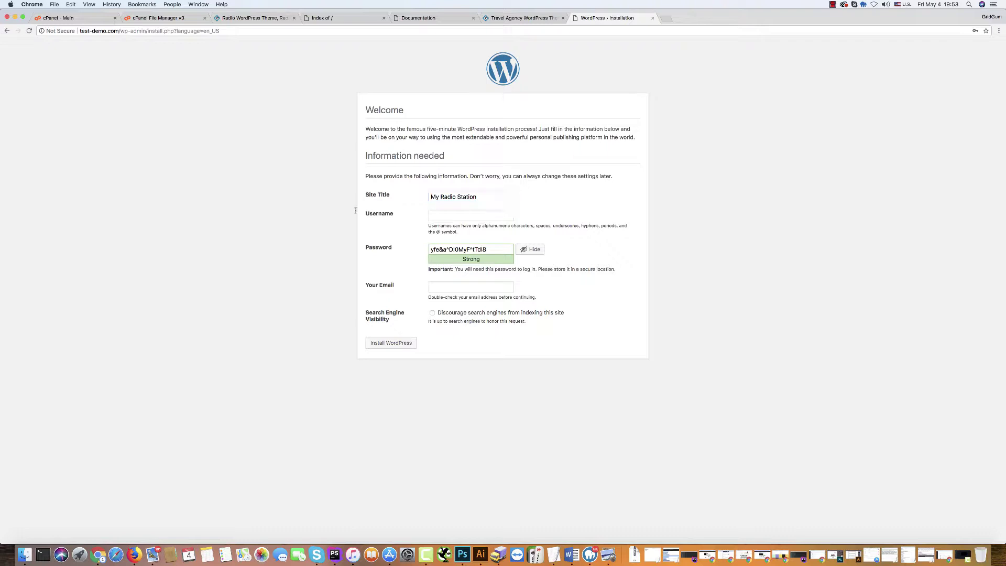
left_click(444, 214)
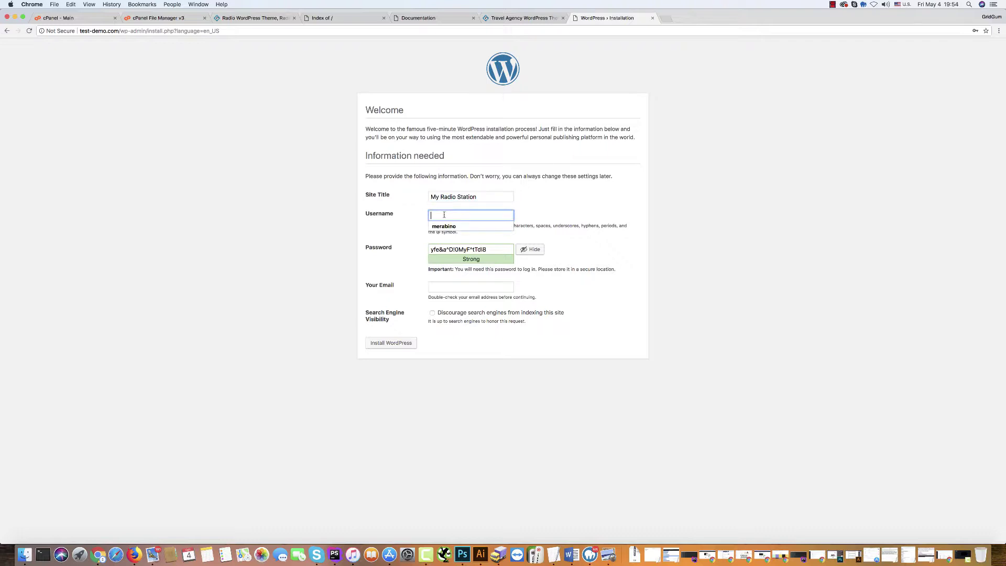
type("admin")
left_click(314, 221)
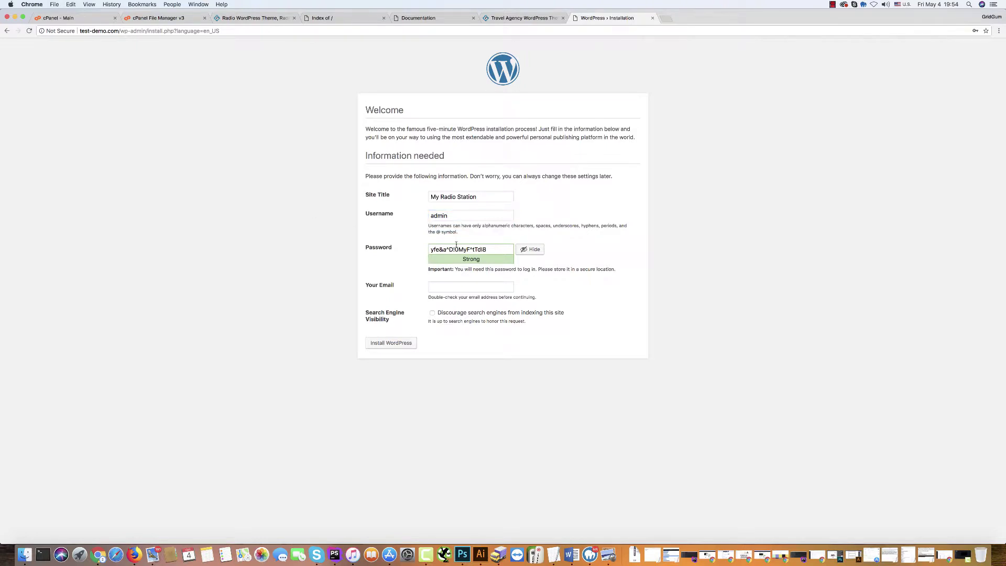
Set a weak admin password, add the admin e-mail, install WordPress and go to login.
triple_click(496, 250)
type("q1w2e3r4t5")
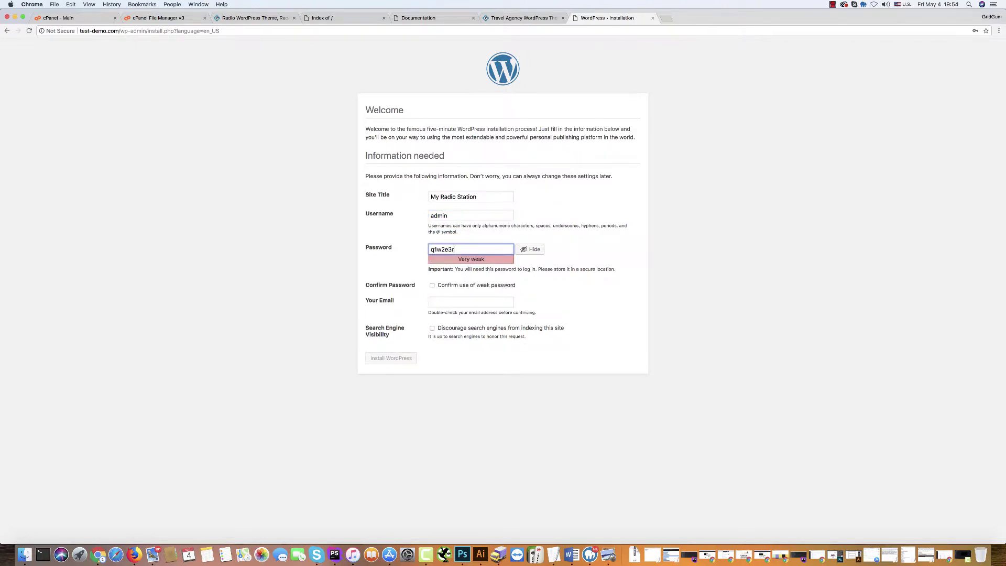
left_click(285, 245)
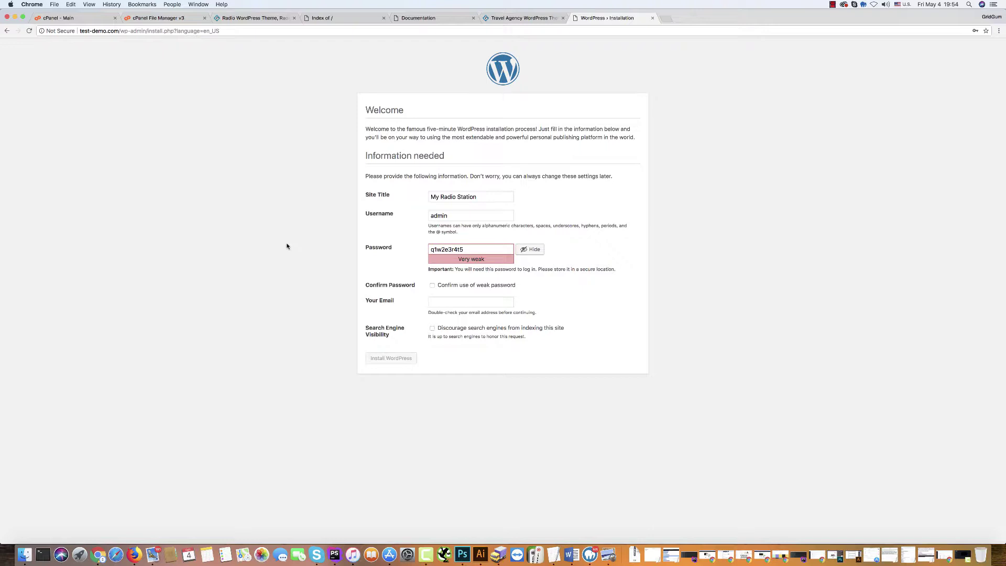
left_click(433, 285)
left_click(440, 302)
left_click(462, 315)
left_click(396, 360)
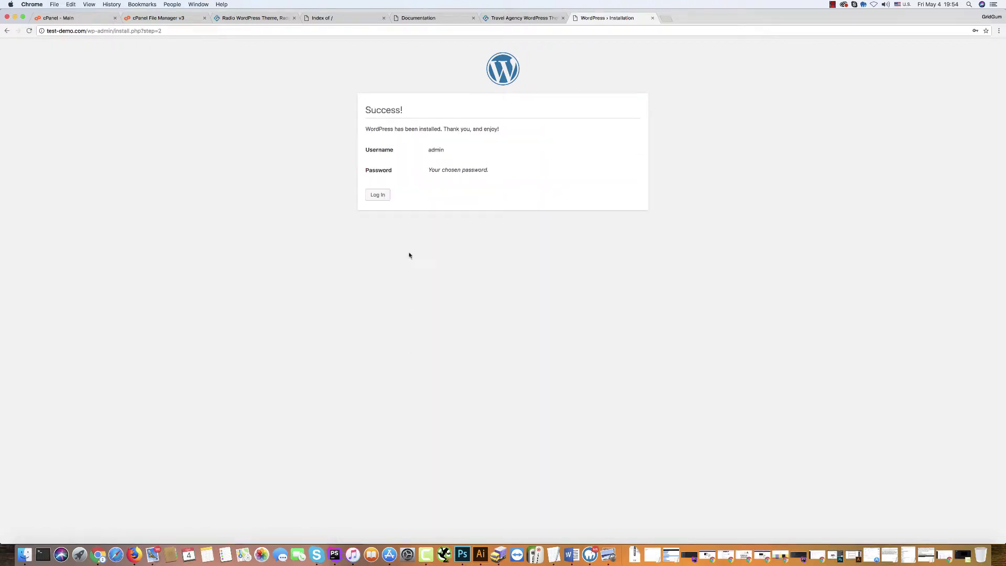
left_click(378, 195)
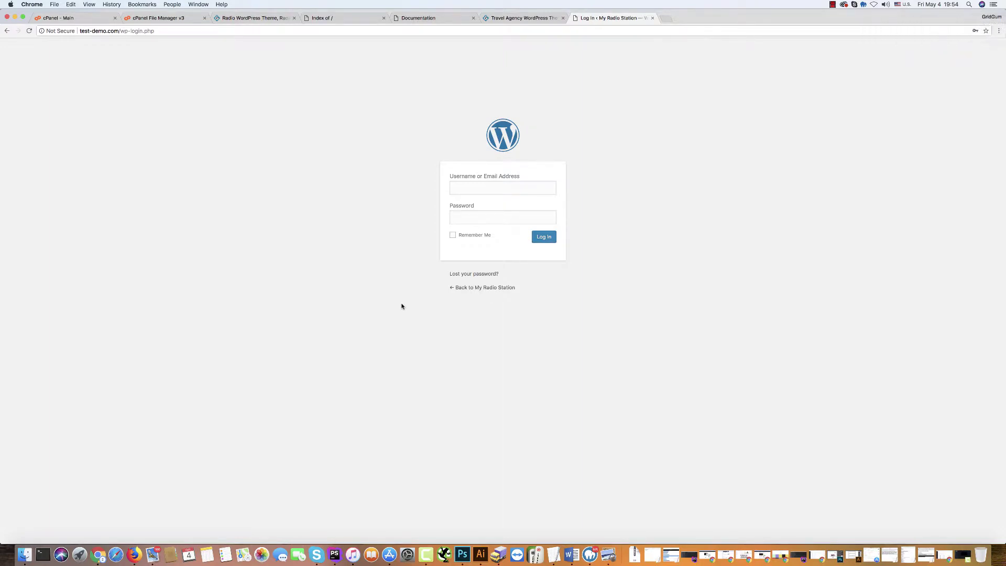
Log into WordPress with the administrator username and password.
left_click(473, 189)
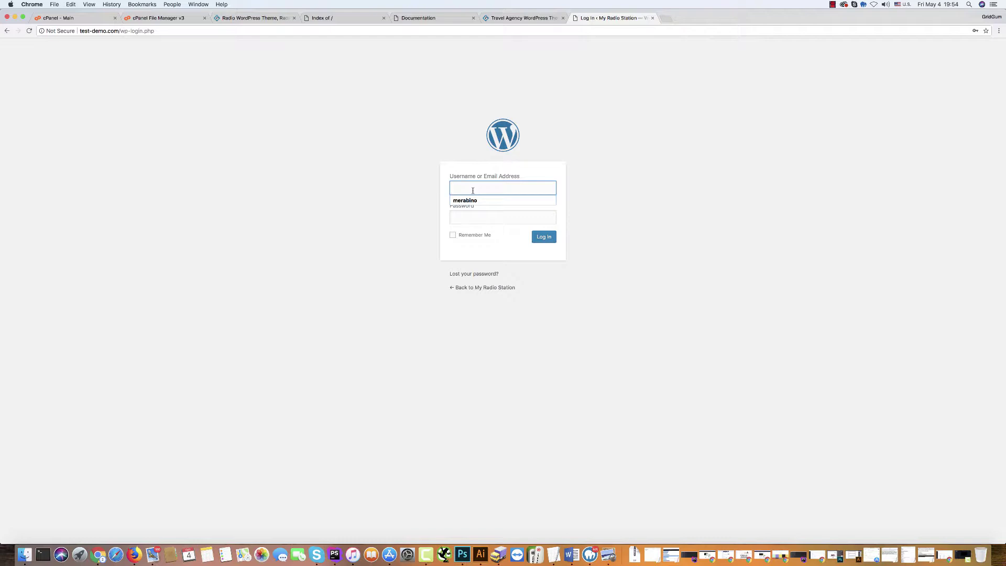
type("u")
key("BackSpace")
type("admin")
left_click(472, 201)
left_click(456, 218)
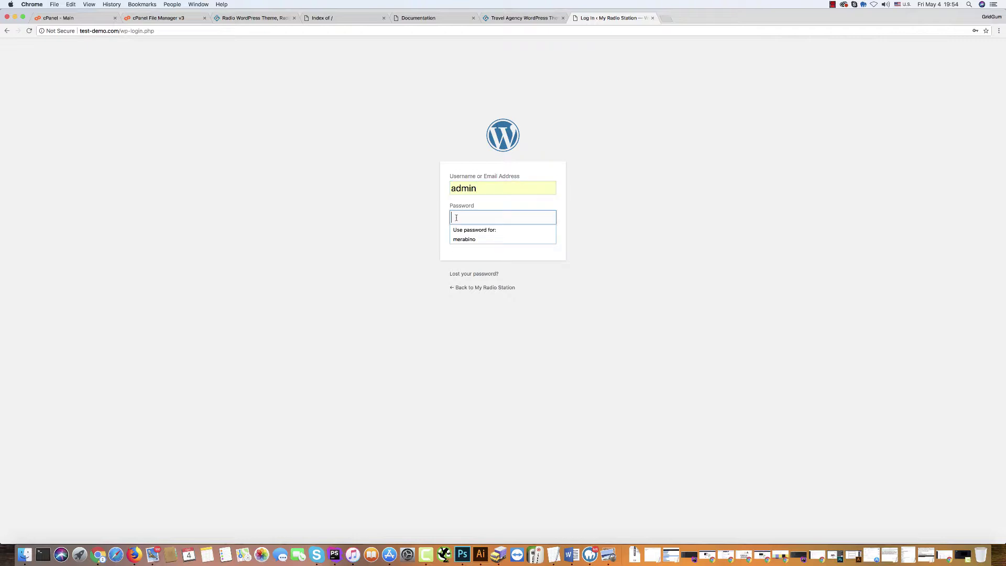
type("••••••••••")
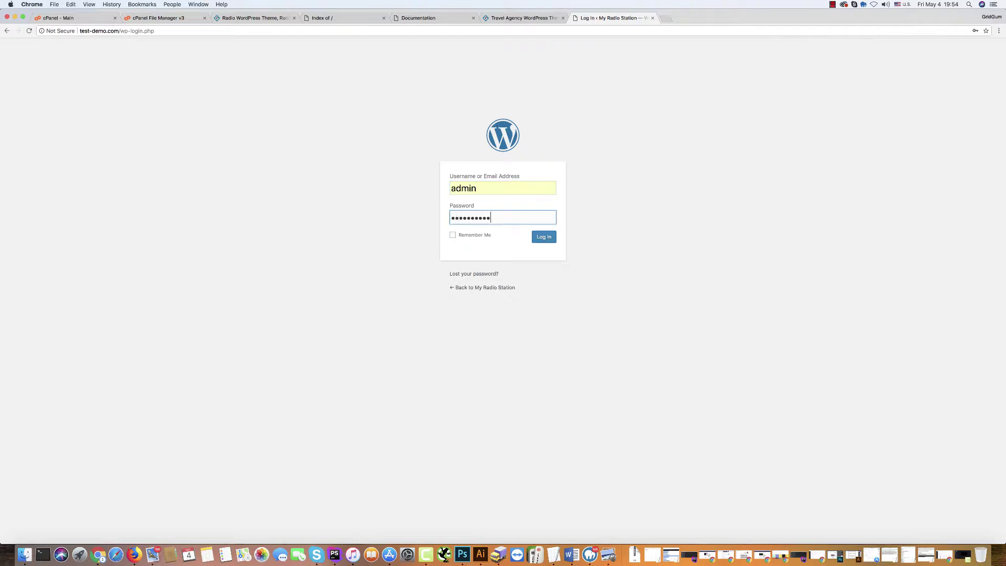
left_click(544, 237)
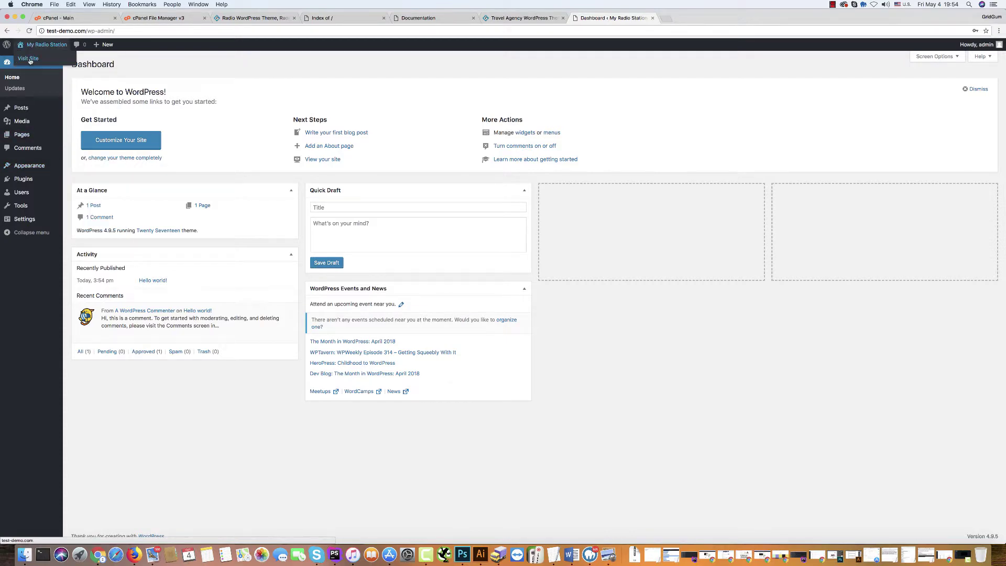
View the site's public front page and scroll through it.
left_click(29, 60)
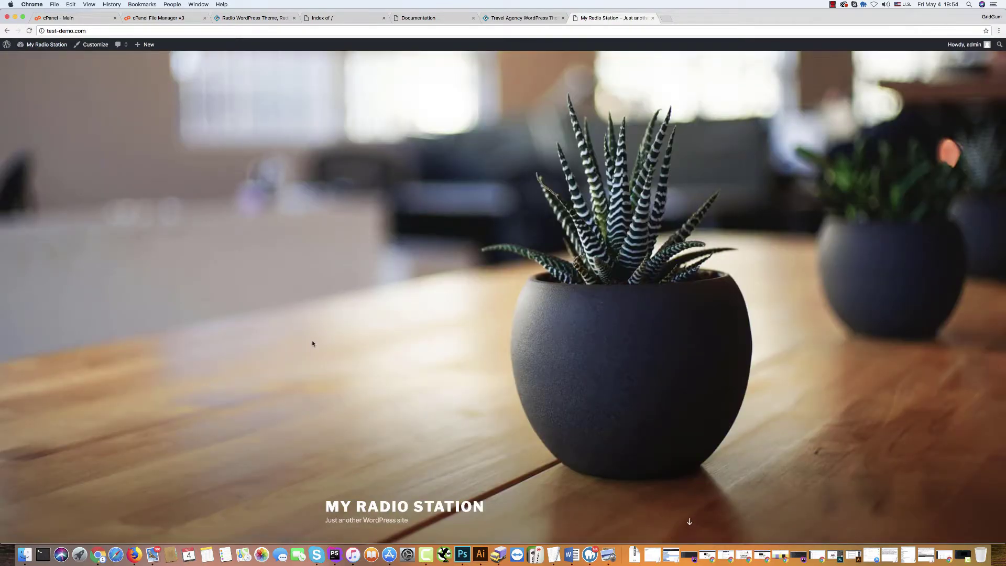
scroll(318, 341, "down", 5)
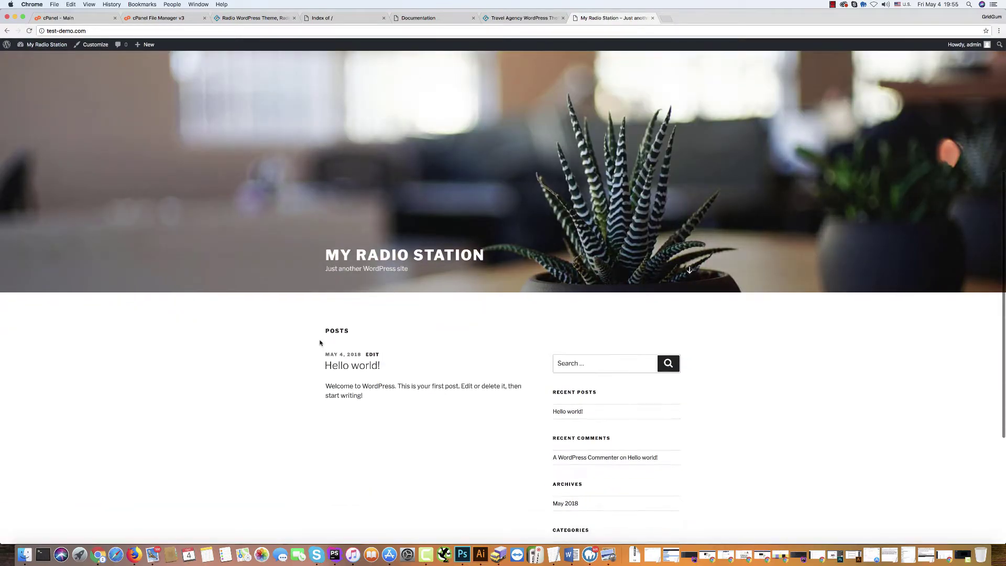
scroll(320, 342, "up", 6)
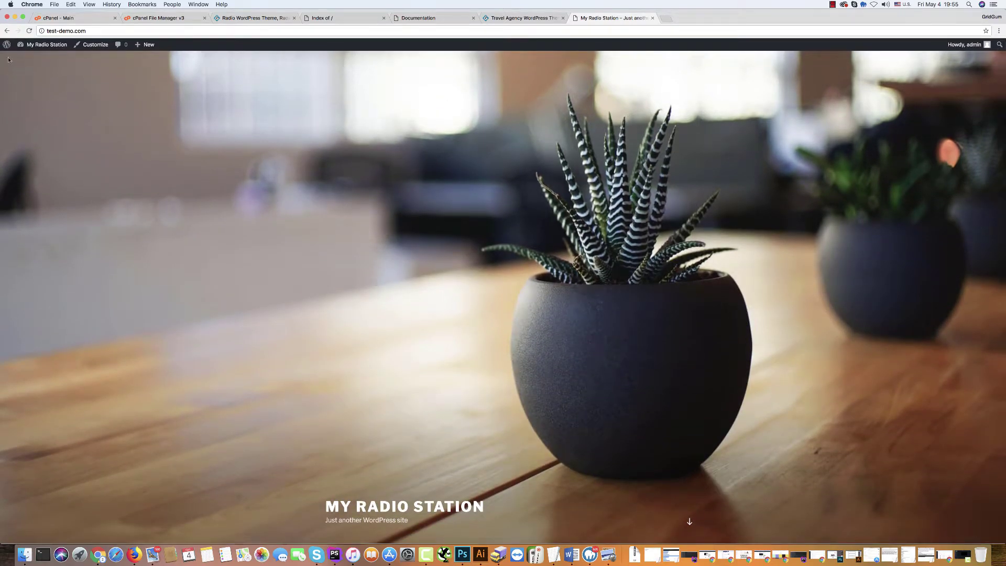
Go to Appearance › Themes › Add New › Upload Theme.
left_click(29, 60)
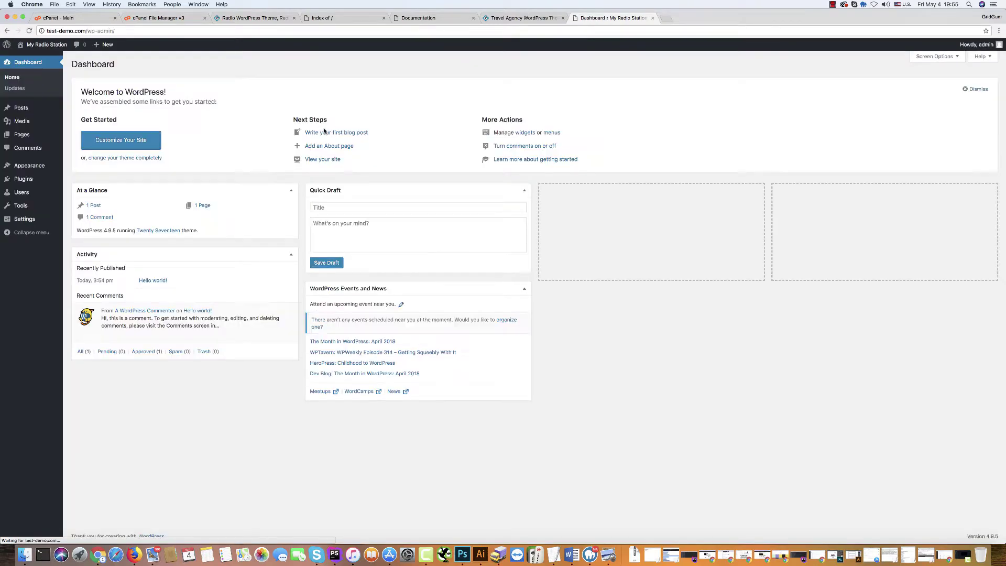
mouse_move(21, 168)
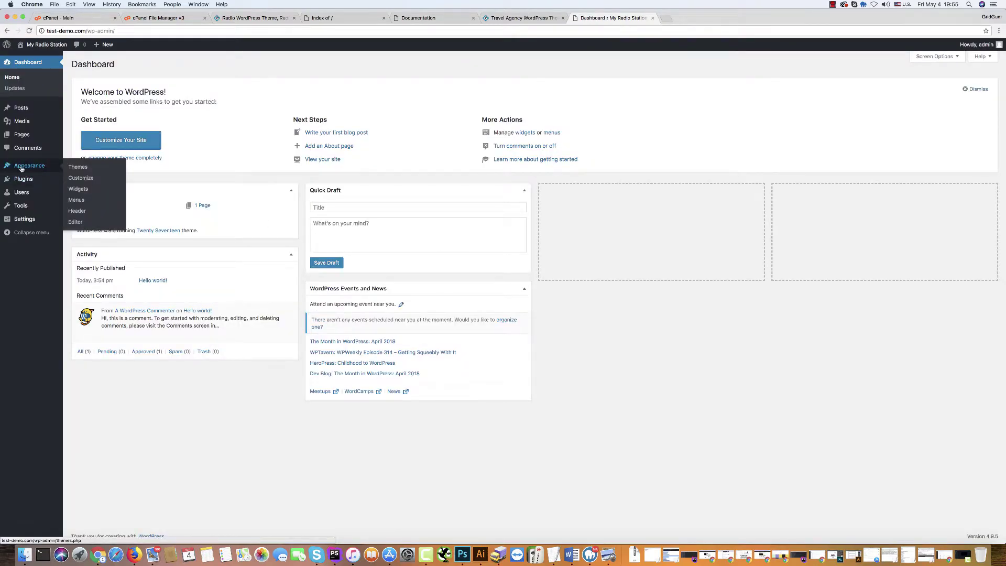
left_click(22, 167)
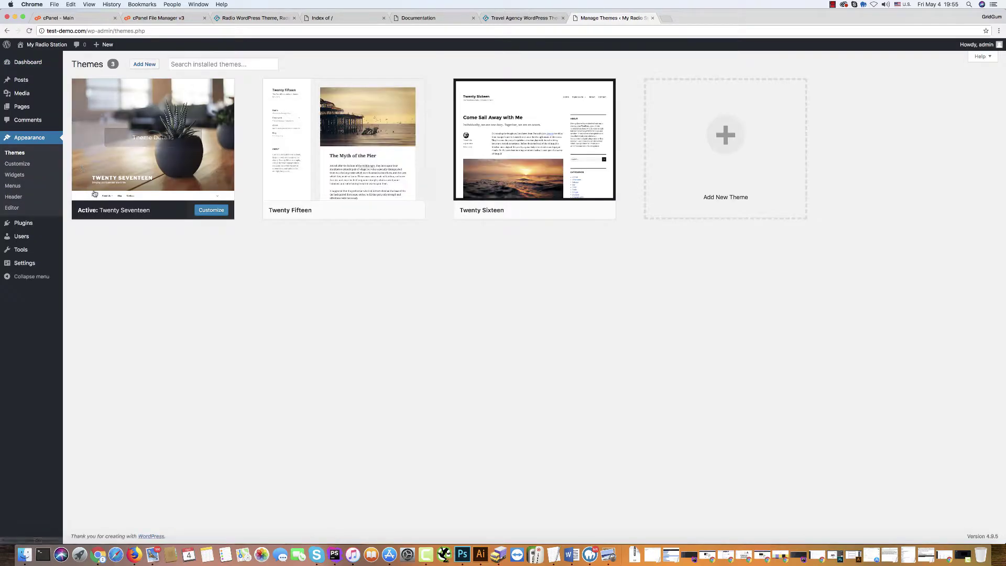
left_click(144, 64)
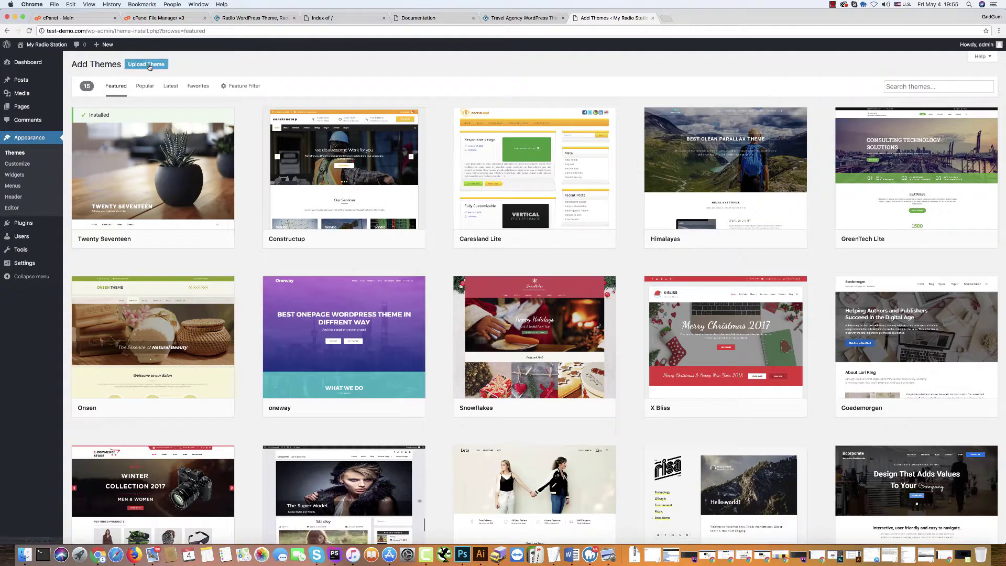
left_click(144, 64)
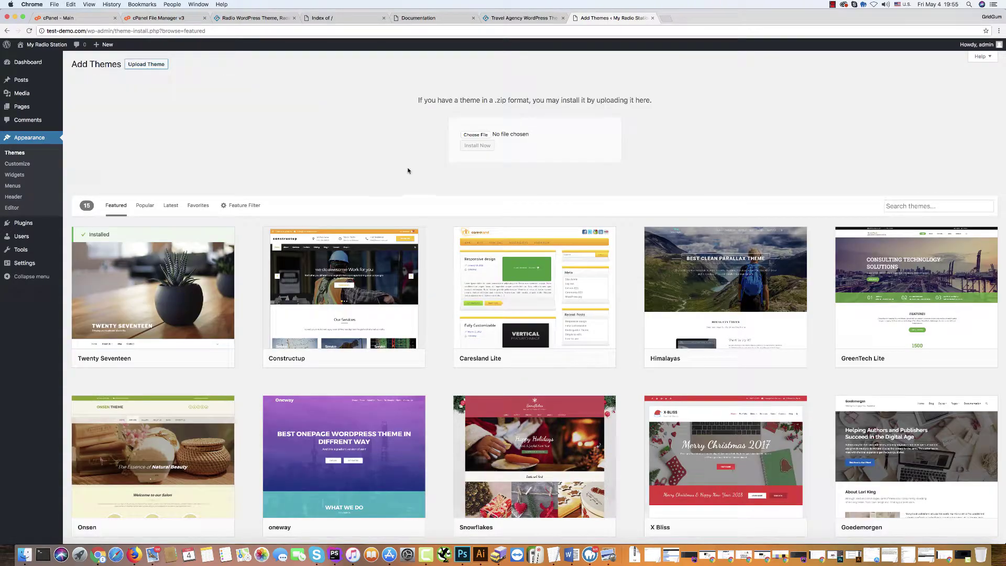
Choose Desktop/300111825/easy installation package/Theme/radio_051.zip and start the upload.
left_click(483, 136)
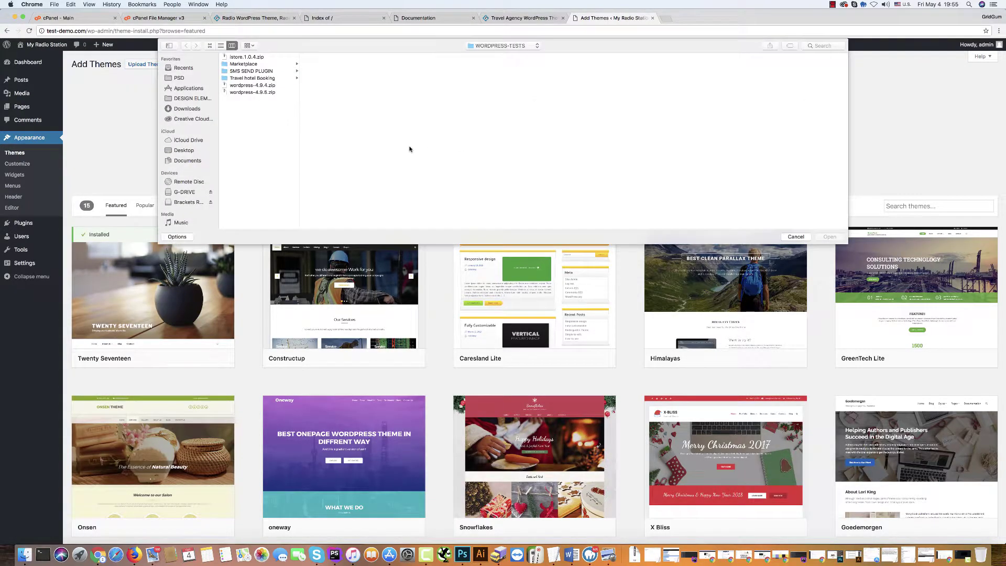
left_click(182, 150)
left_click(250, 56)
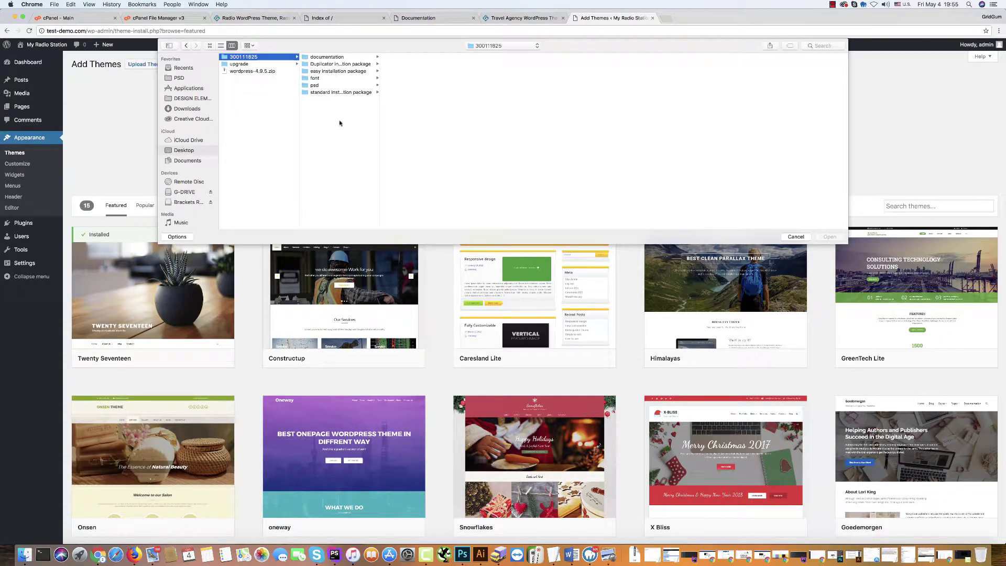
left_click_drag(380, 137, 413, 136)
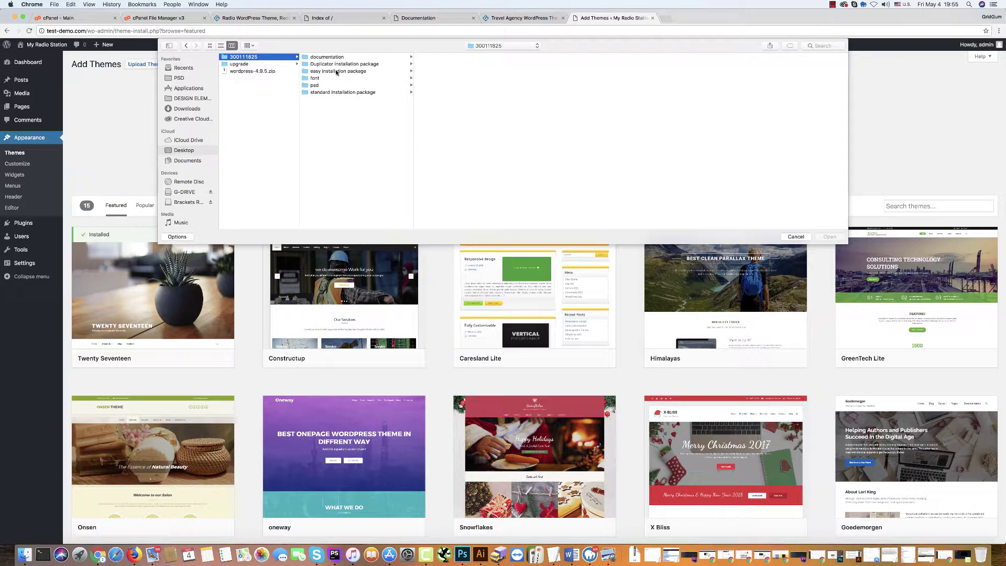
left_click(328, 74)
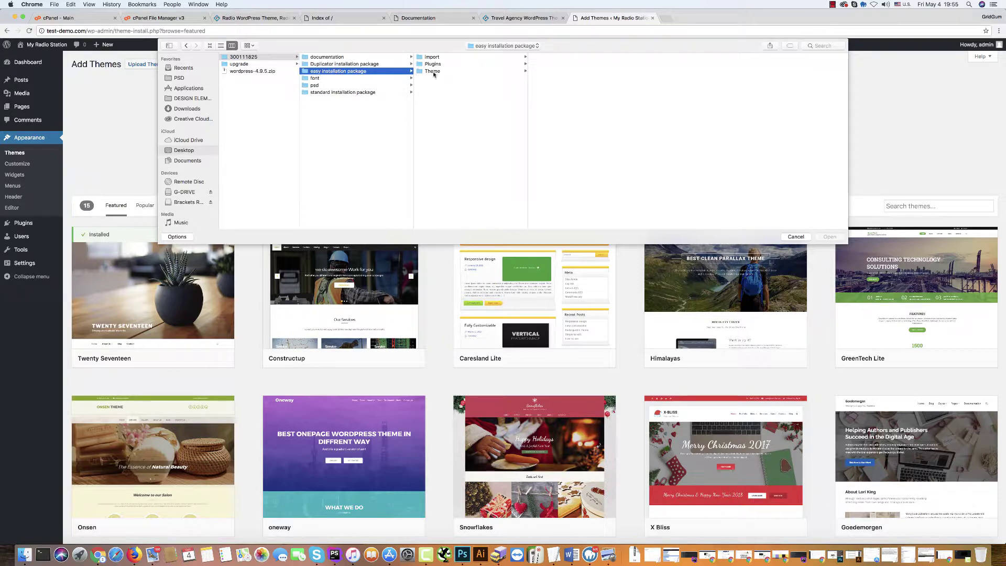
left_click(432, 71)
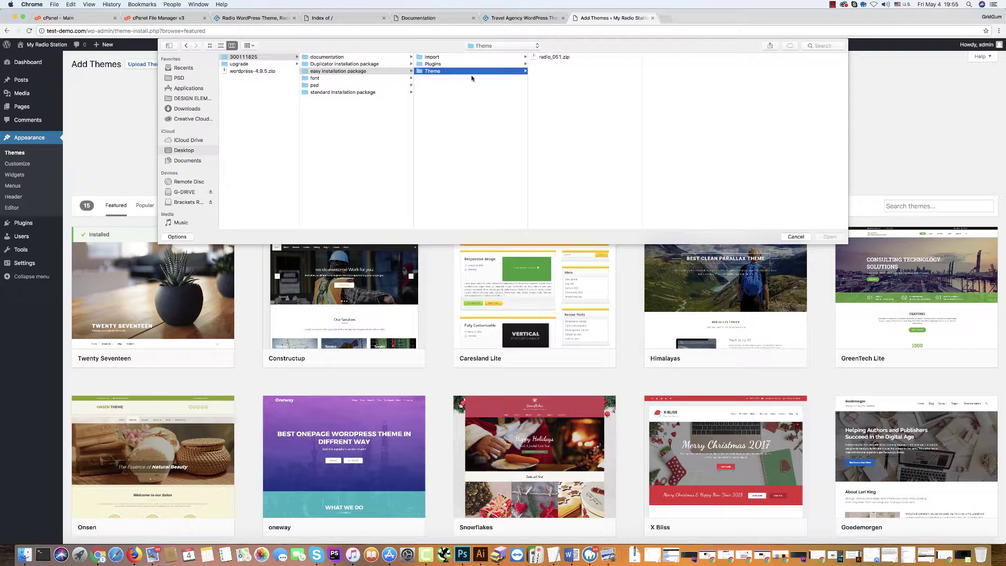
left_click(550, 57)
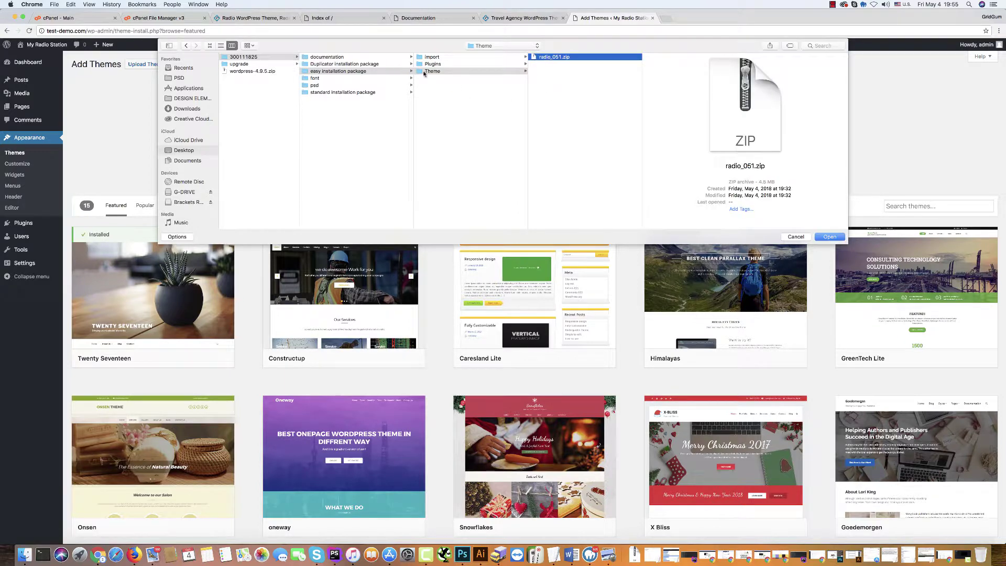
left_click(829, 237)
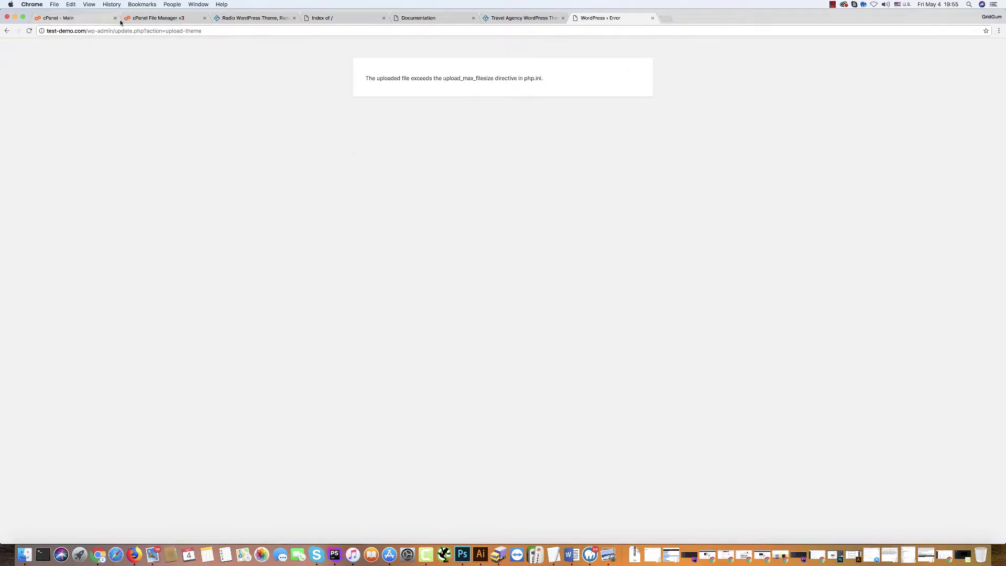
Open cPanel's PHP version selector and its list of PHP options.
left_click(71, 19)
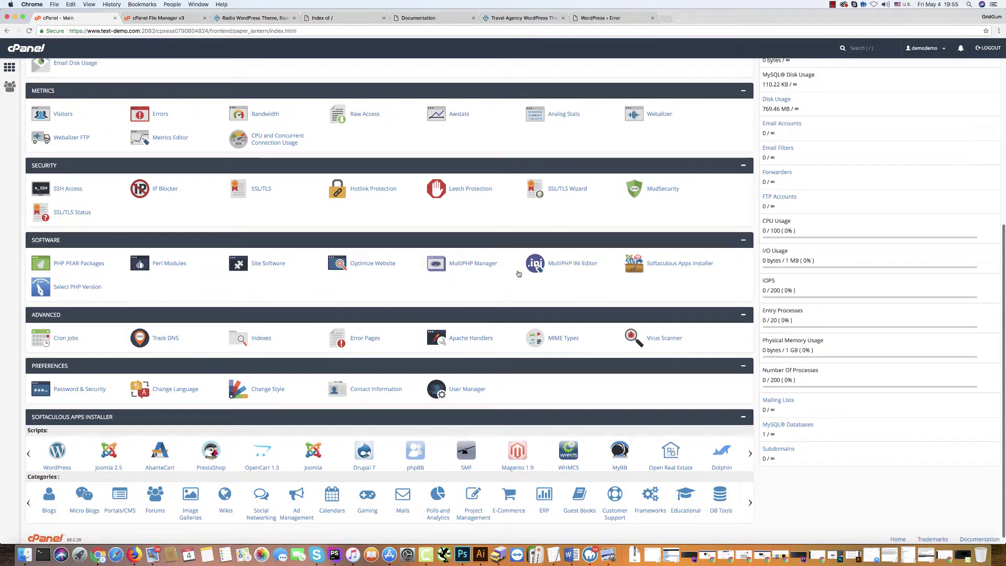
left_click(67, 290)
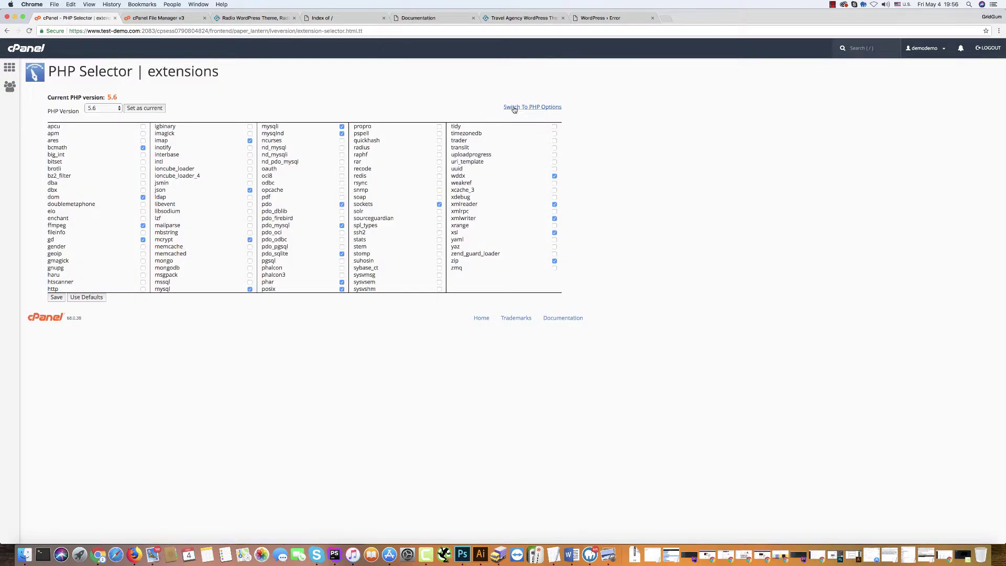
left_click(515, 108)
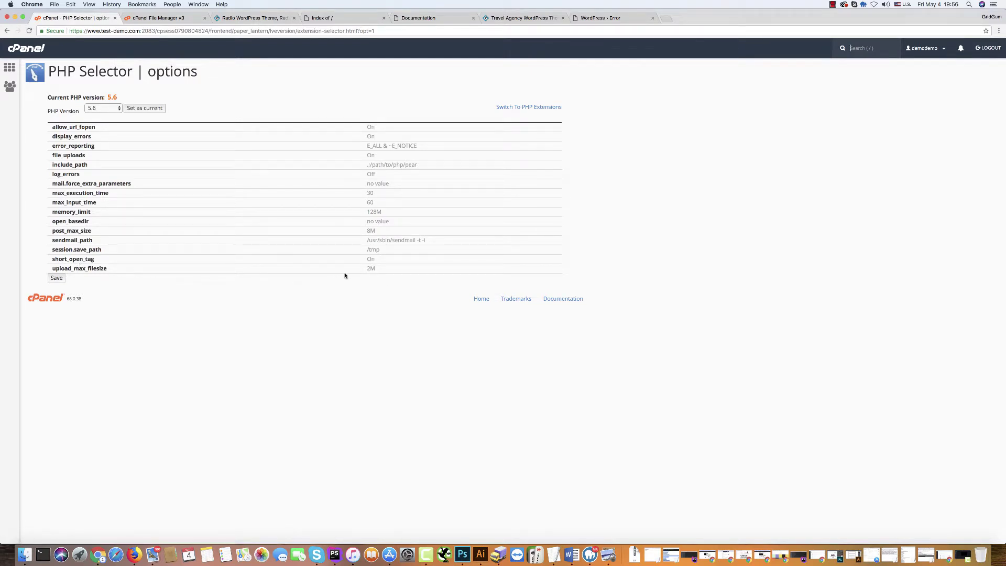
Change upload_max_filesize (2M) and post_max_size (8M) to 128M, then save.
left_click(371, 268)
left_click(373, 269)
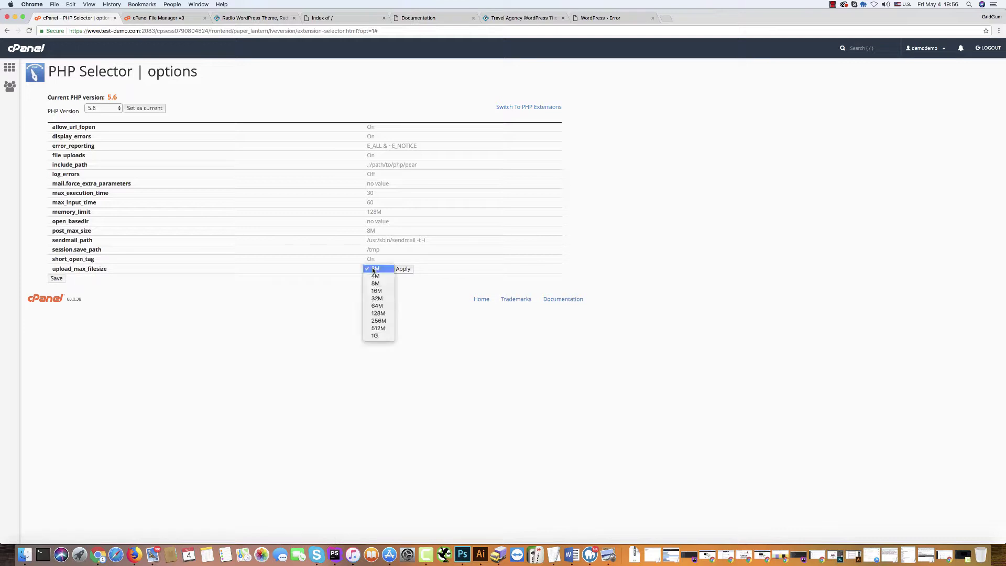
left_click(378, 313)
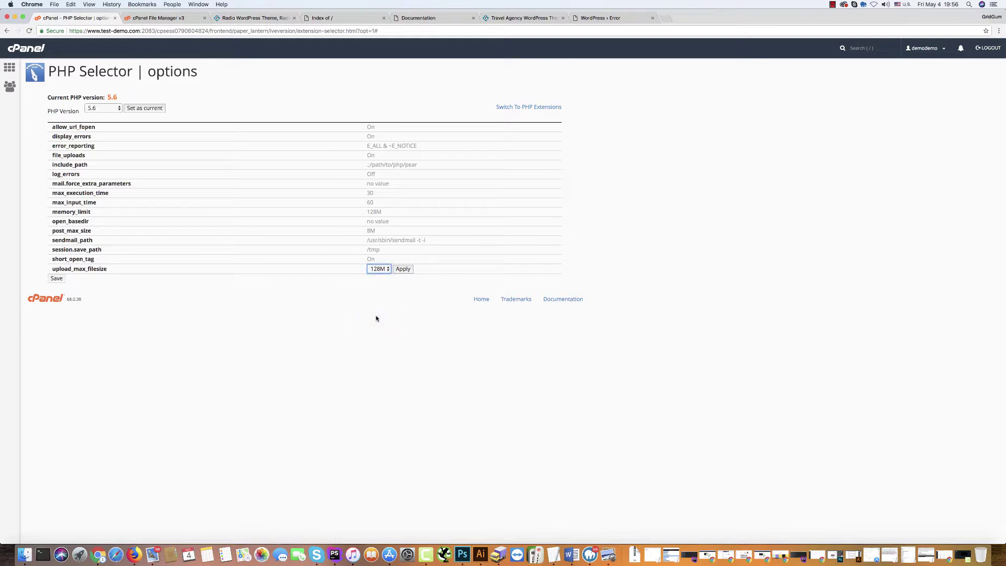
left_click(401, 269)
left_click(373, 232)
left_click(372, 231)
left_click(373, 276)
left_click(403, 231)
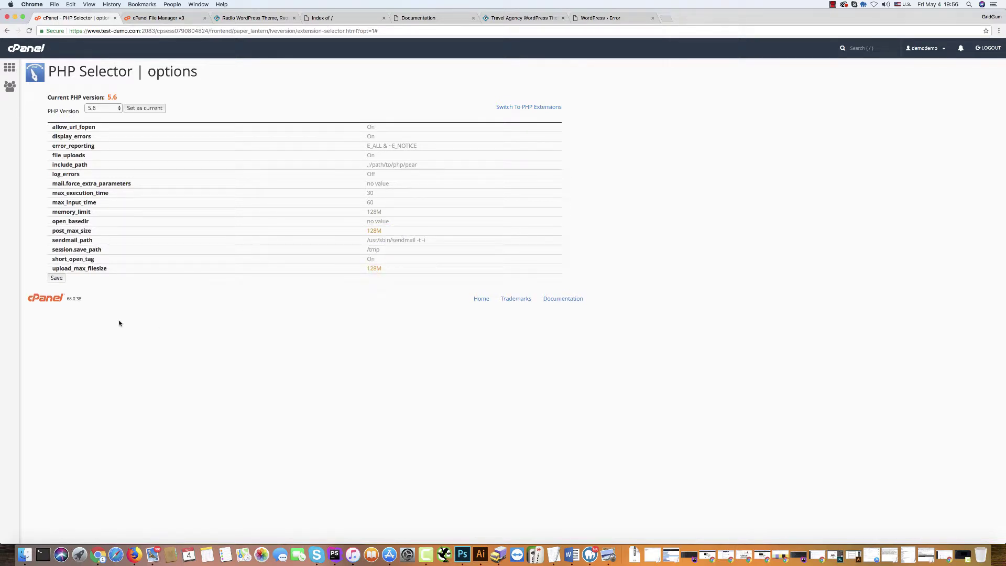
left_click(58, 279)
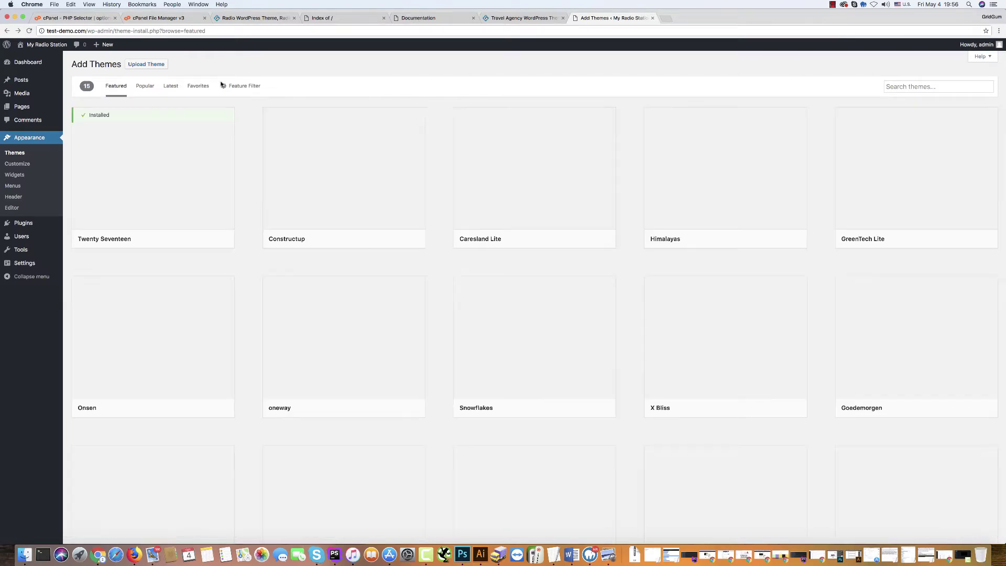
Upload the radio_051.zip theme package, install it and activate radio_051.
left_click(146, 64)
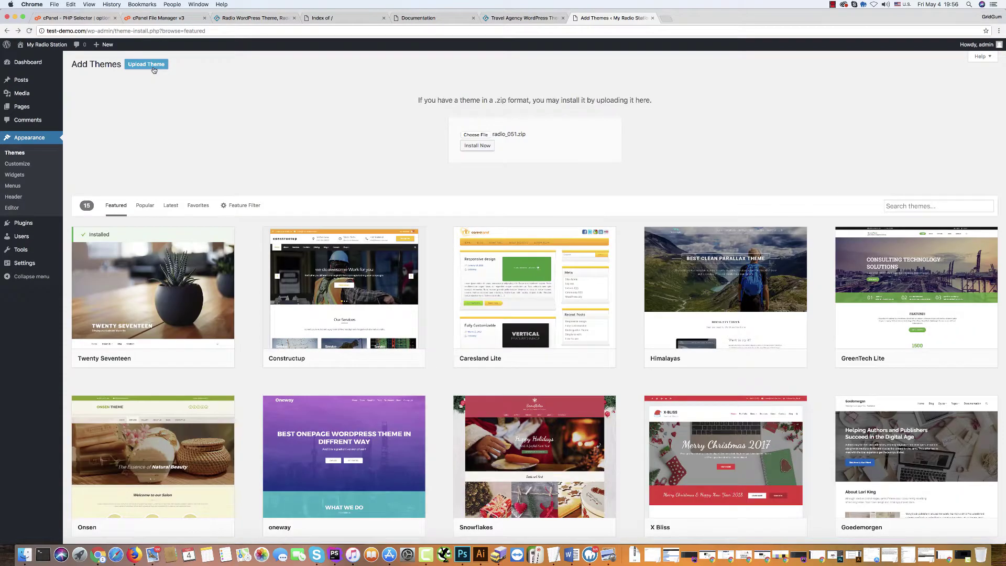
left_click(475, 136)
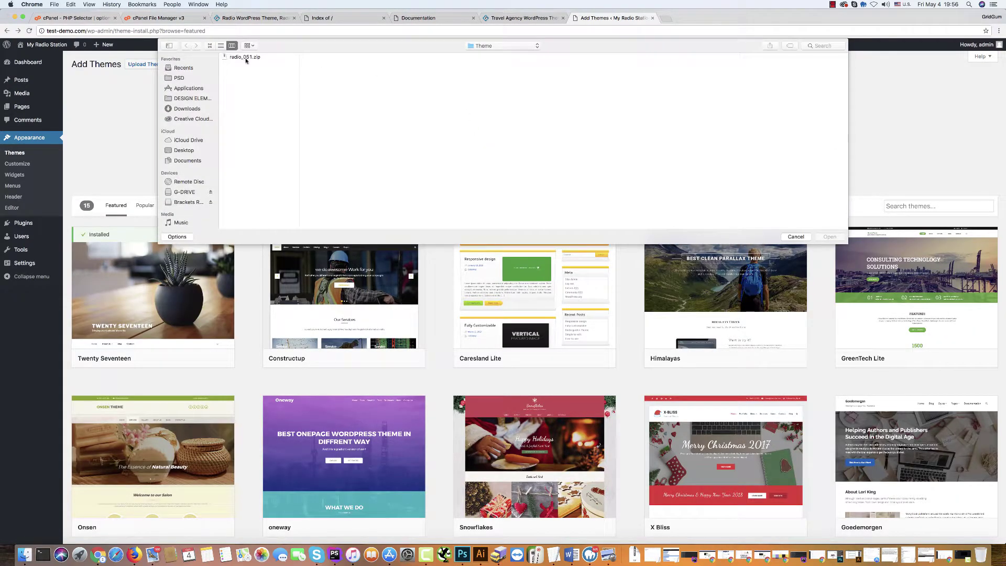
left_click(245, 57)
left_click(829, 237)
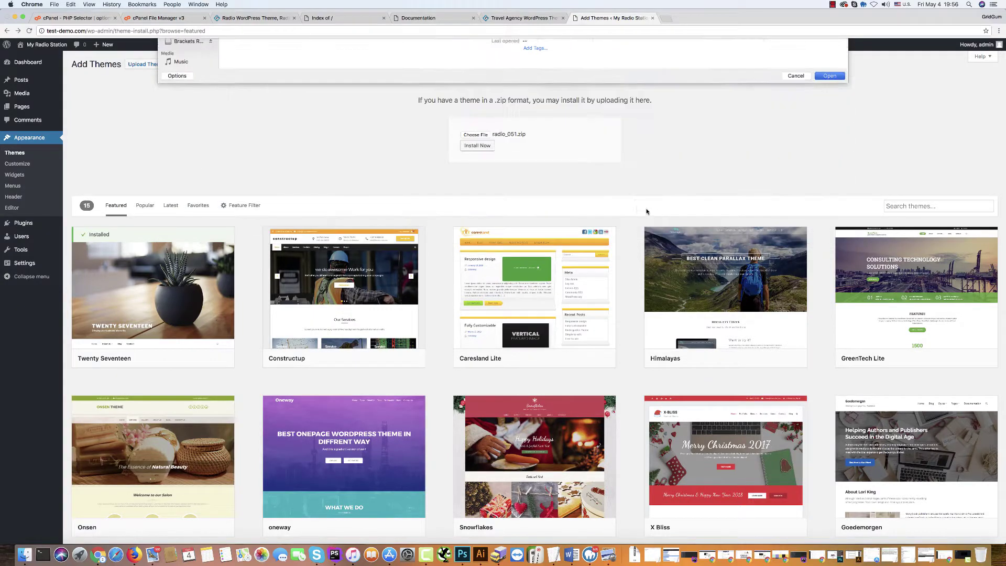
left_click(478, 146)
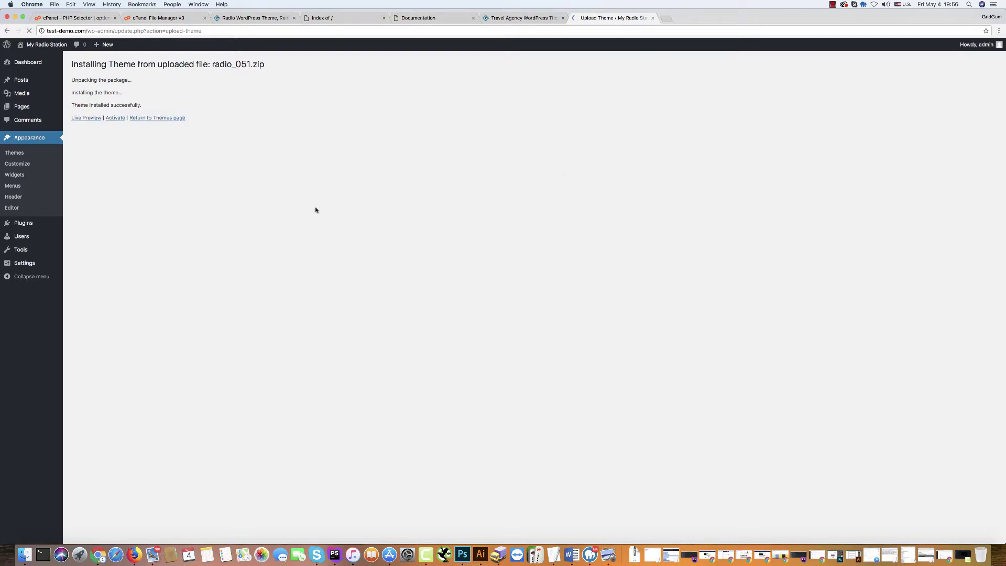
left_click(112, 118)
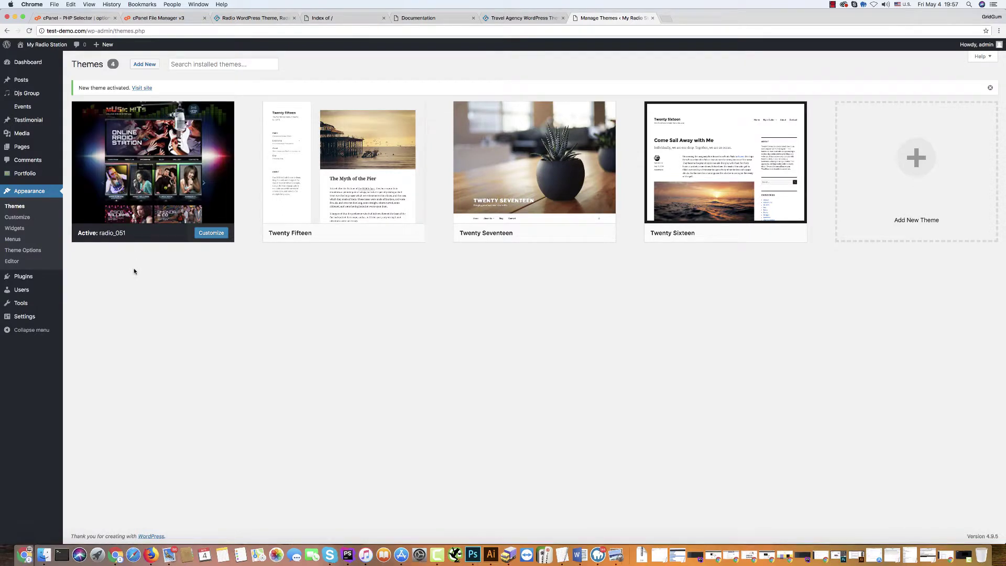
Upload and install all-in-one-wp-migration.zip from the easy installation package's Plugins folder.
mouse_move(26, 278)
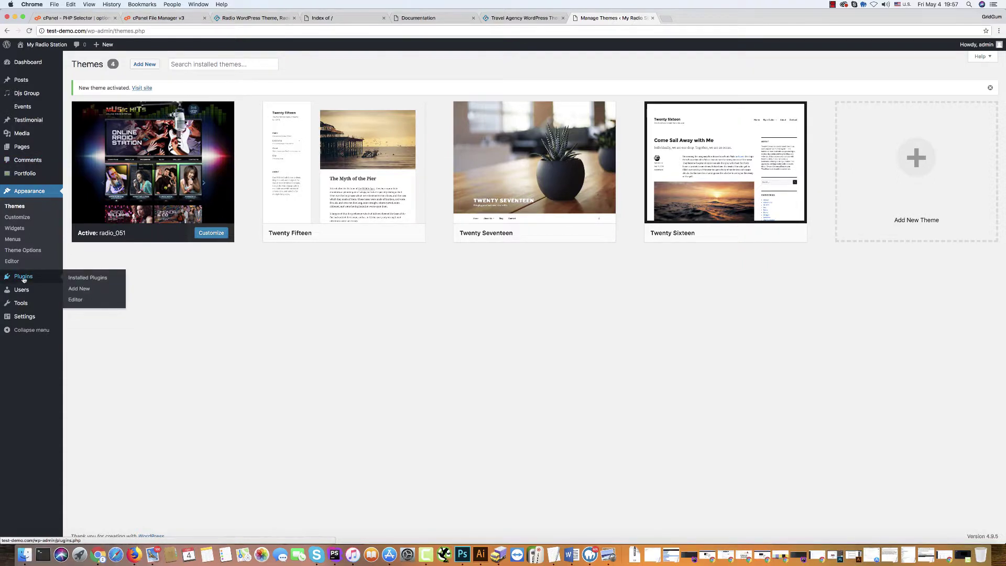
left_click(24, 280)
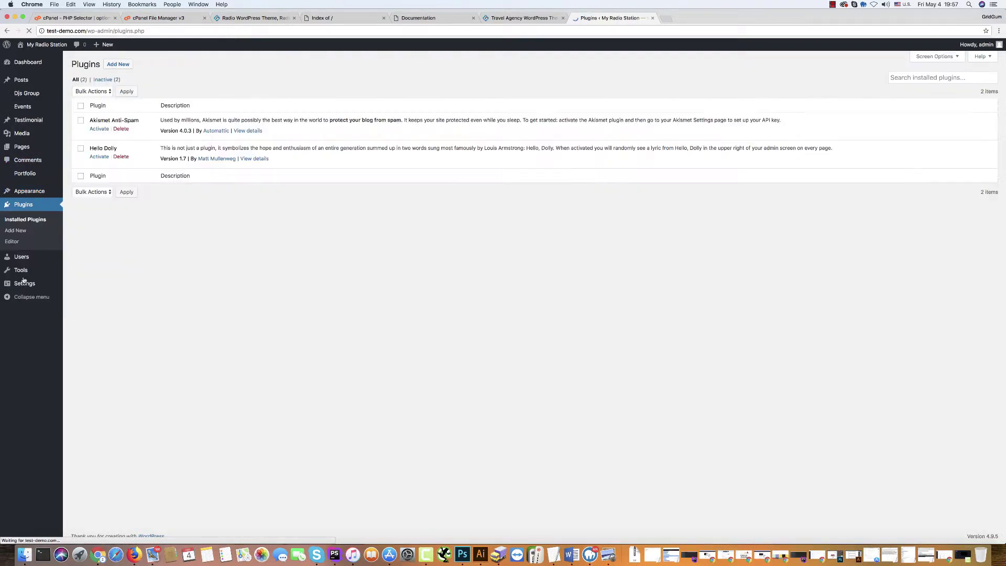
left_click(114, 65)
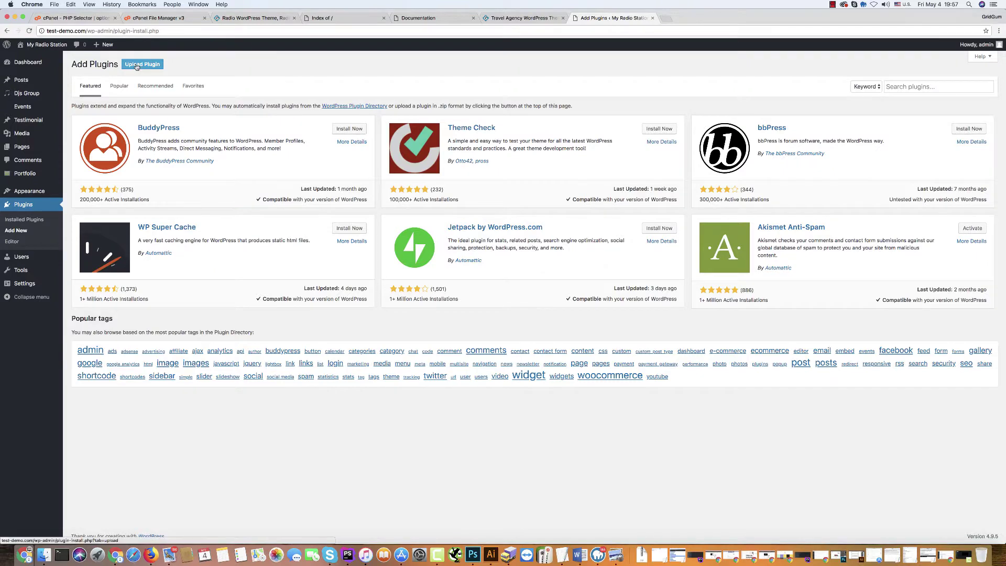
left_click(137, 65)
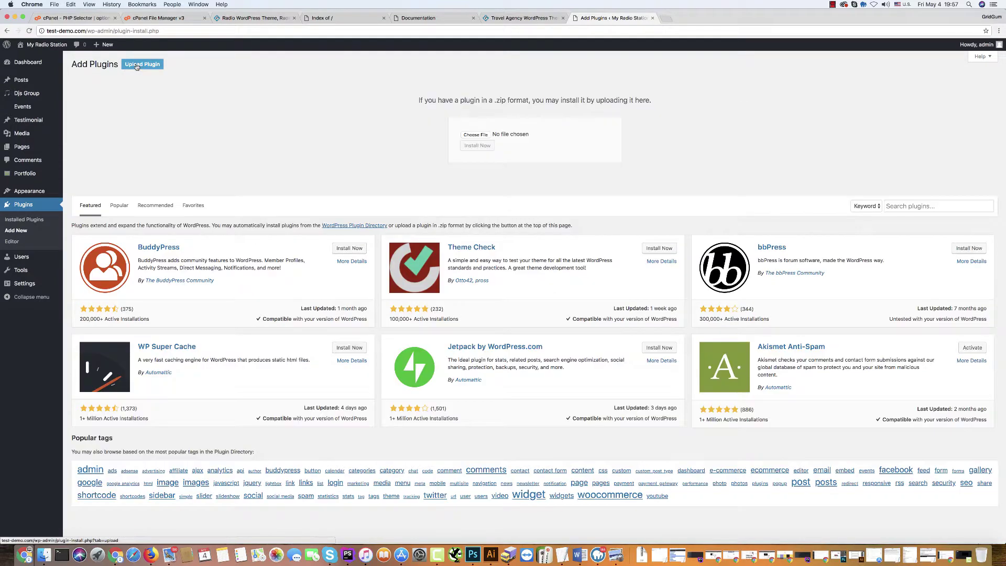
left_click(473, 135)
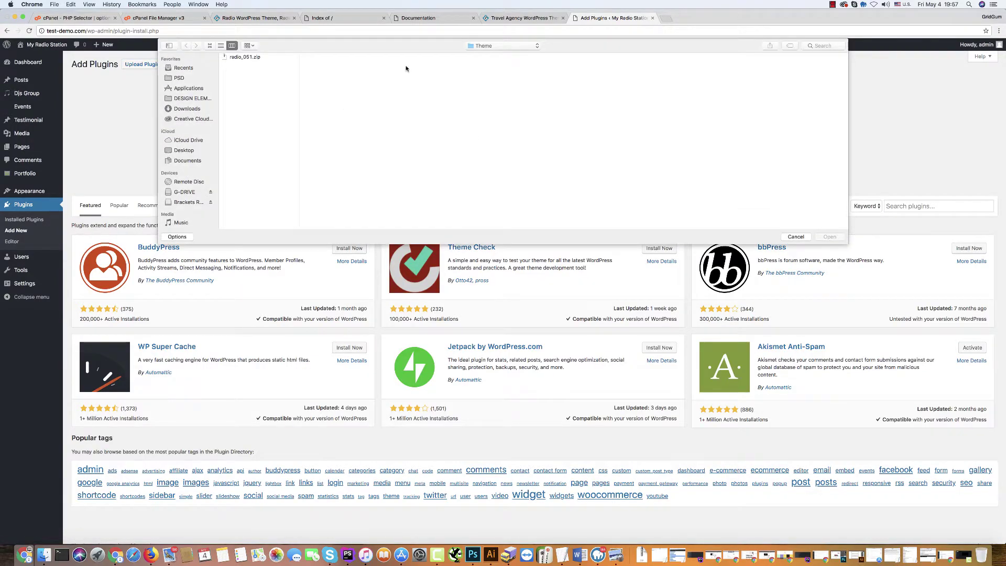
left_click(483, 46)
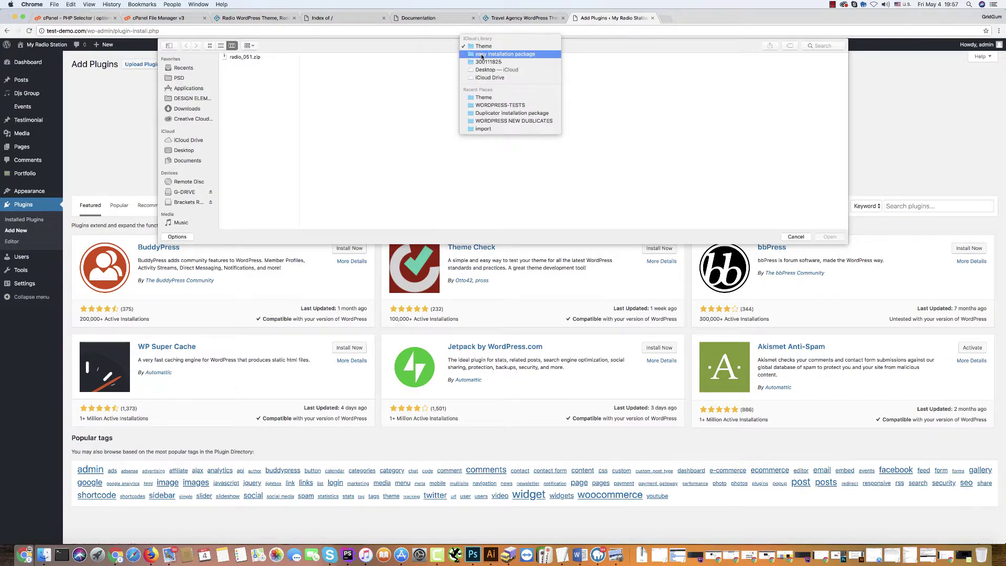
left_click(501, 57)
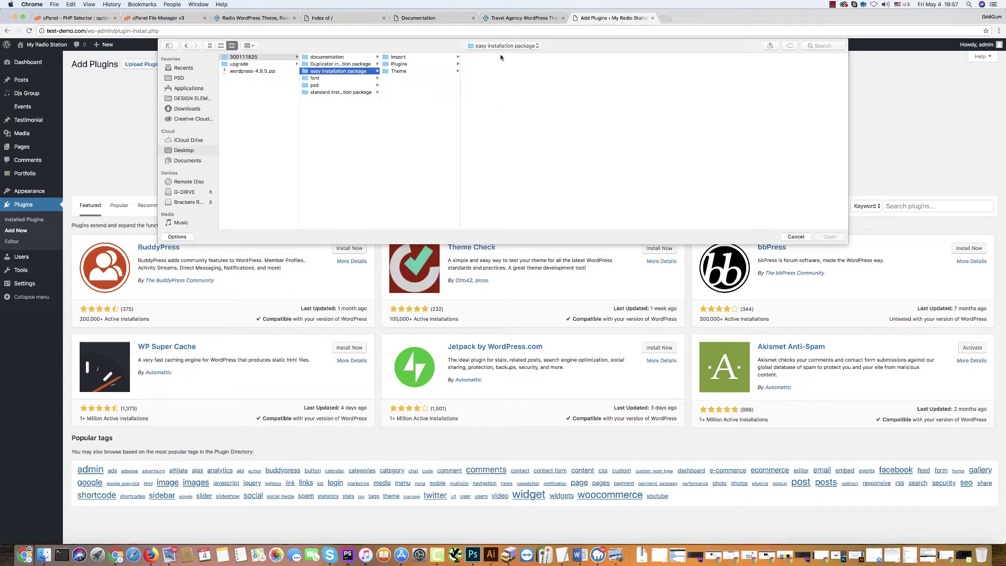
left_click(402, 64)
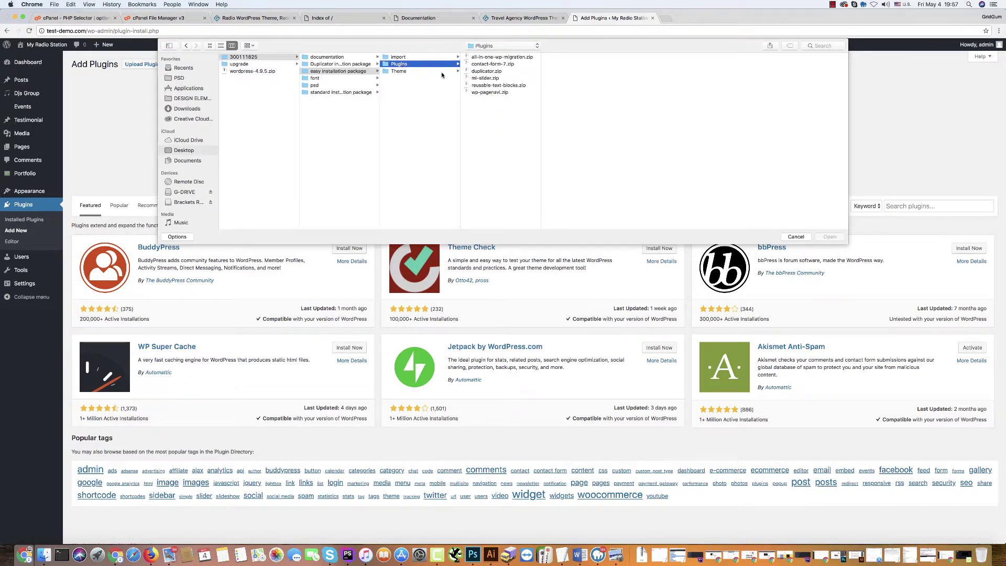
left_click(491, 58)
left_click(829, 237)
left_click(475, 147)
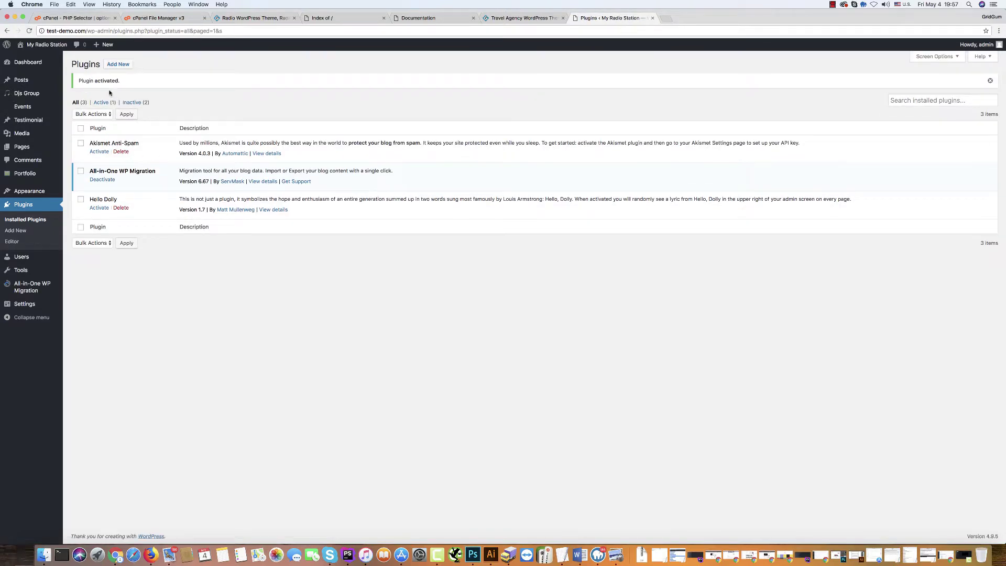
Upload and install the Contact Form 7 plugin from contact-form-7.zip.
left_click(114, 67)
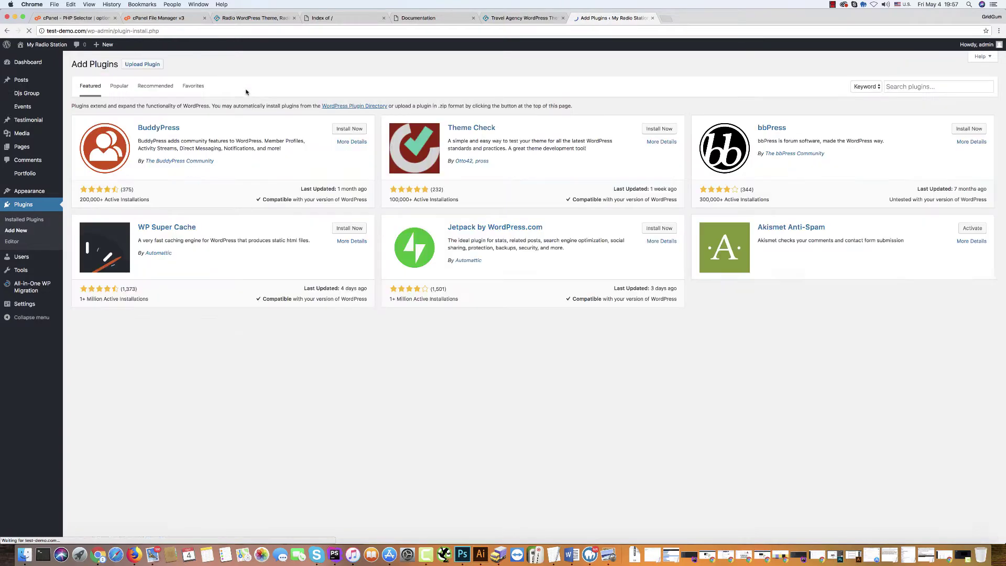
left_click(142, 64)
left_click(475, 138)
left_click(245, 65)
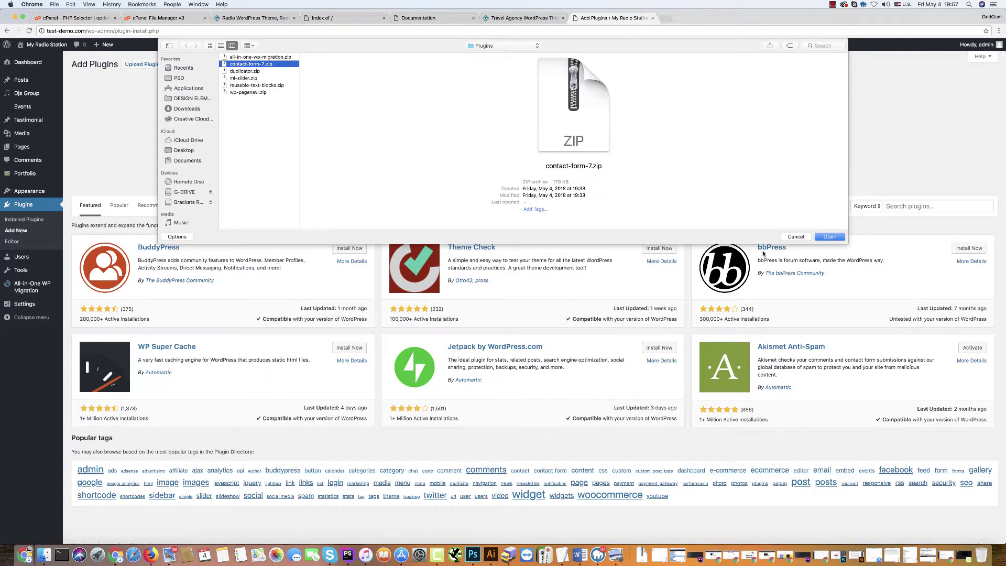
left_click(830, 237)
left_click(477, 147)
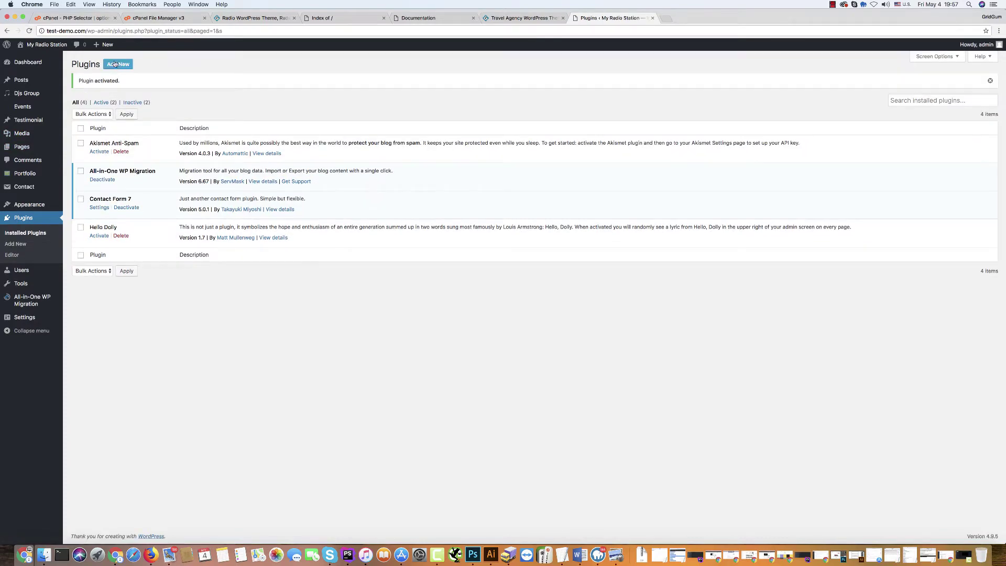
Upload and install the Duplicator plugin from duplicator.zip.
left_click(119, 65)
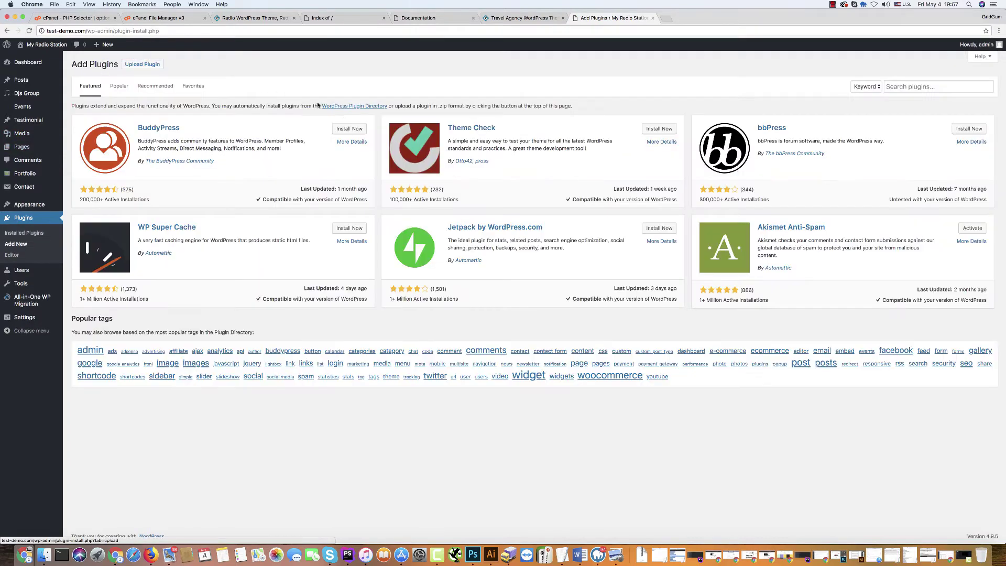
left_click(153, 65)
left_click(476, 138)
left_click(241, 72)
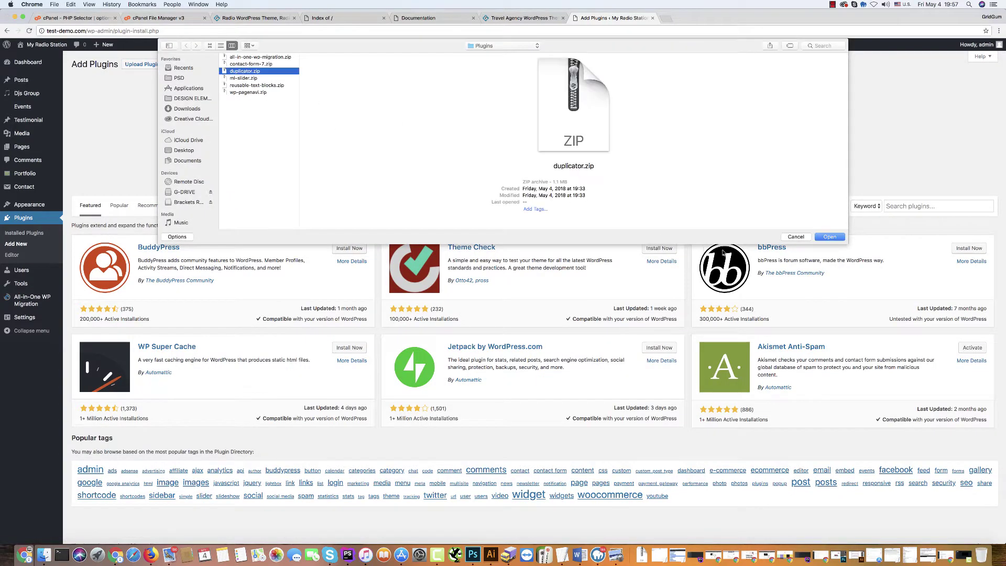
left_click(829, 237)
left_click(477, 145)
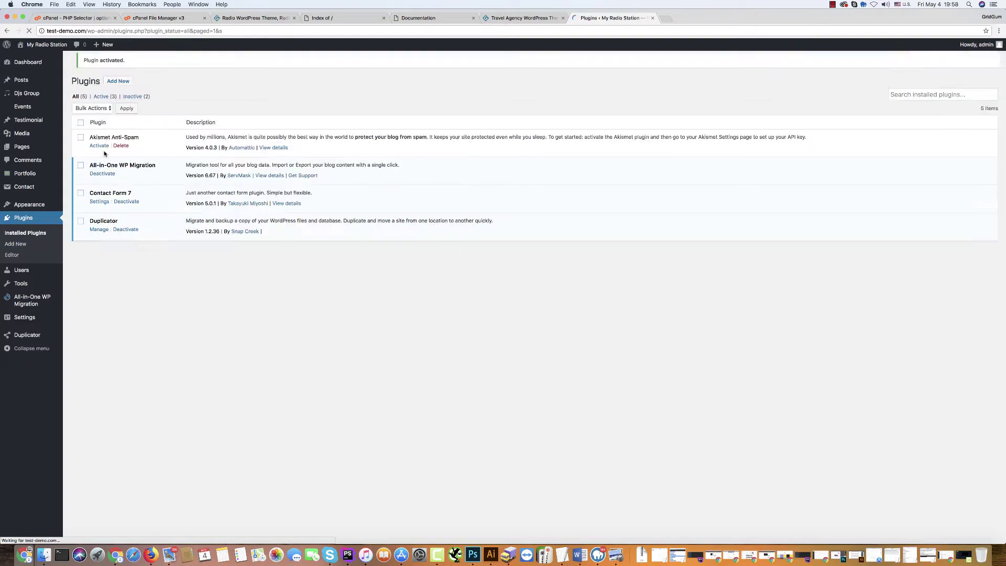
Upload ml-slider.zip, install MetaSlider and activate it.
left_click(118, 68)
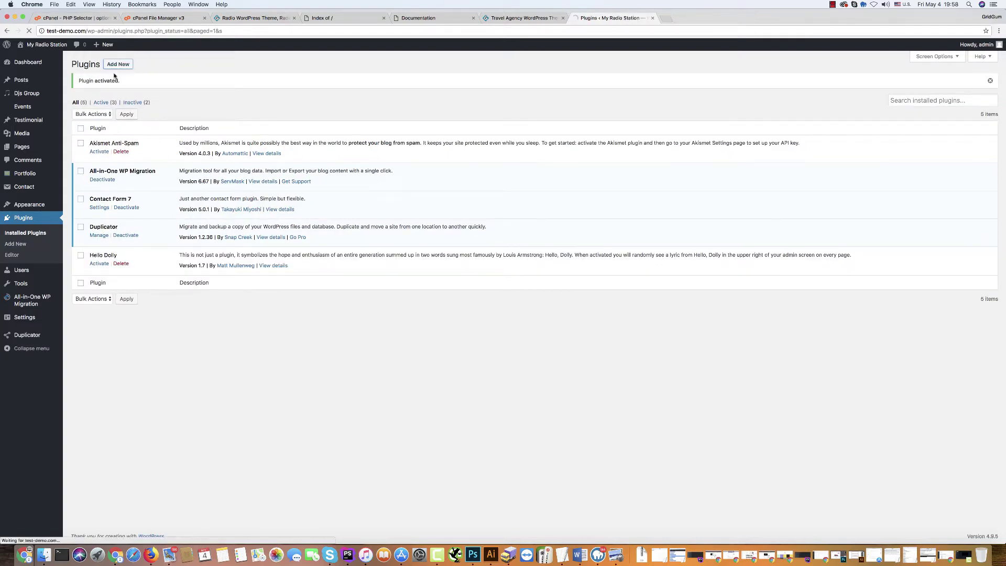
left_click(143, 64)
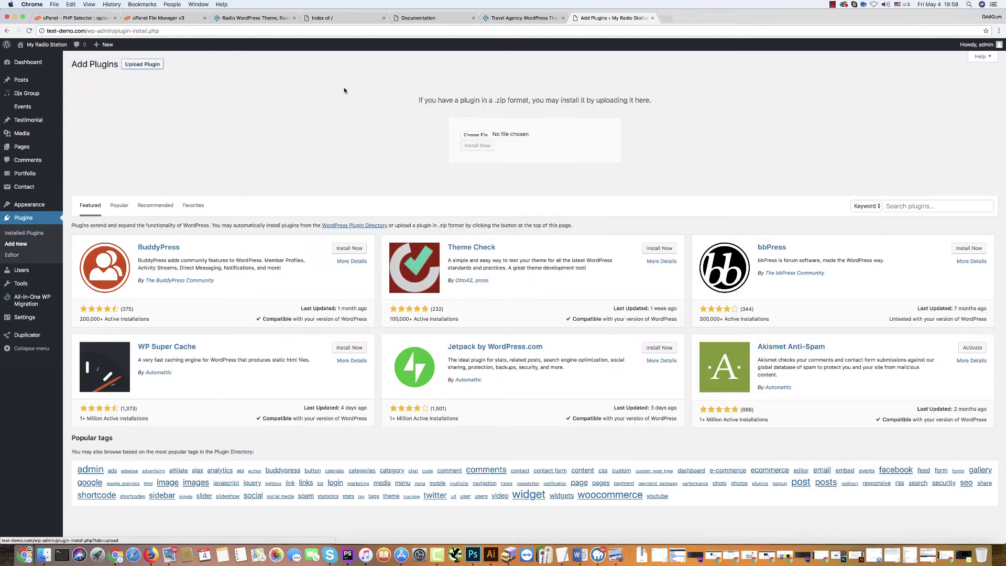
left_click(471, 135)
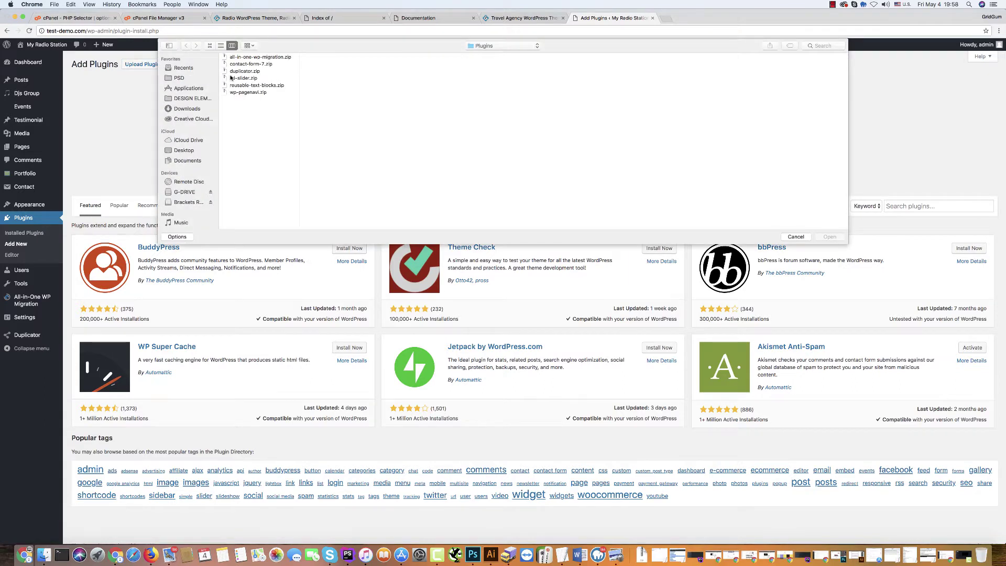
left_click(236, 79)
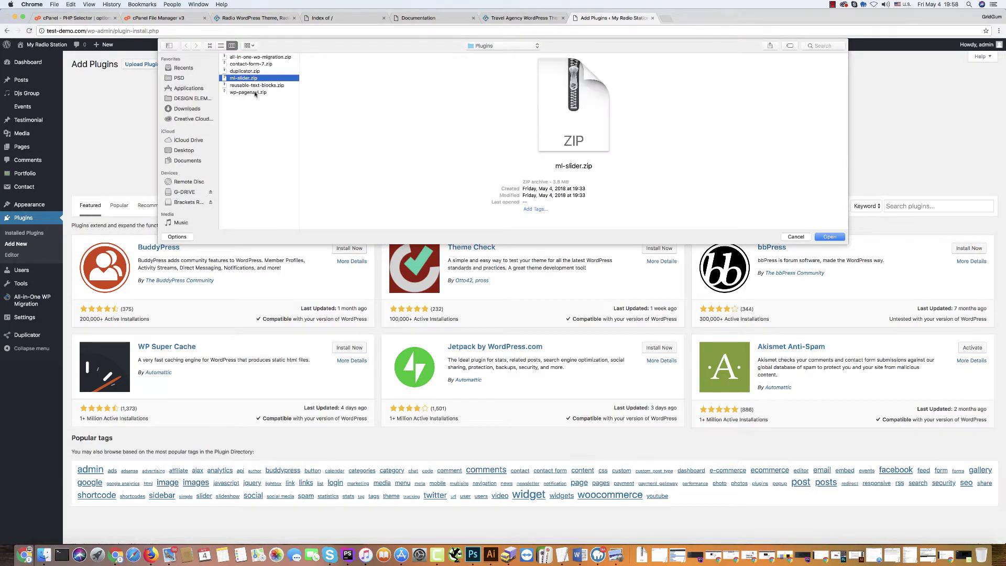
left_click(830, 237)
left_click(477, 146)
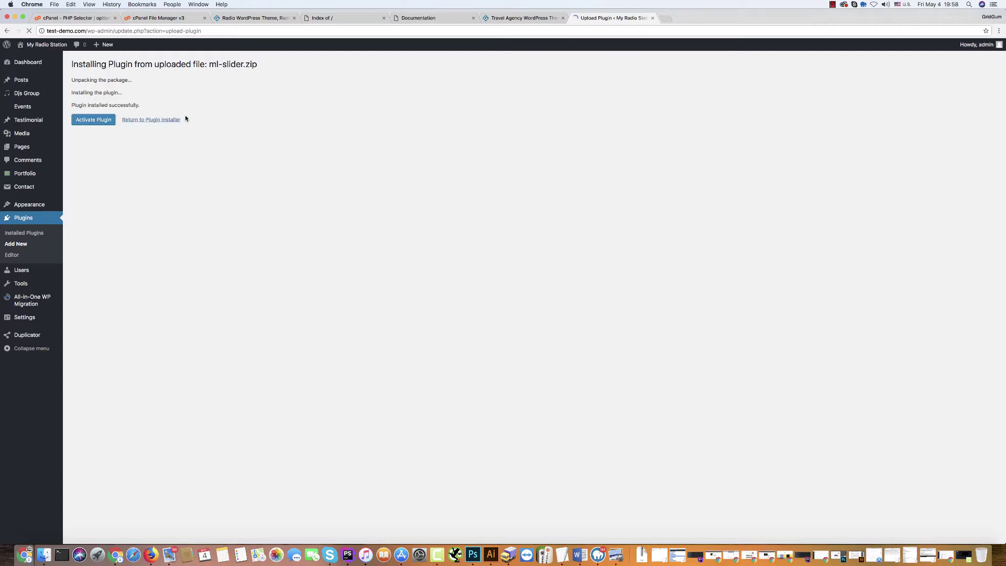
left_click(89, 121)
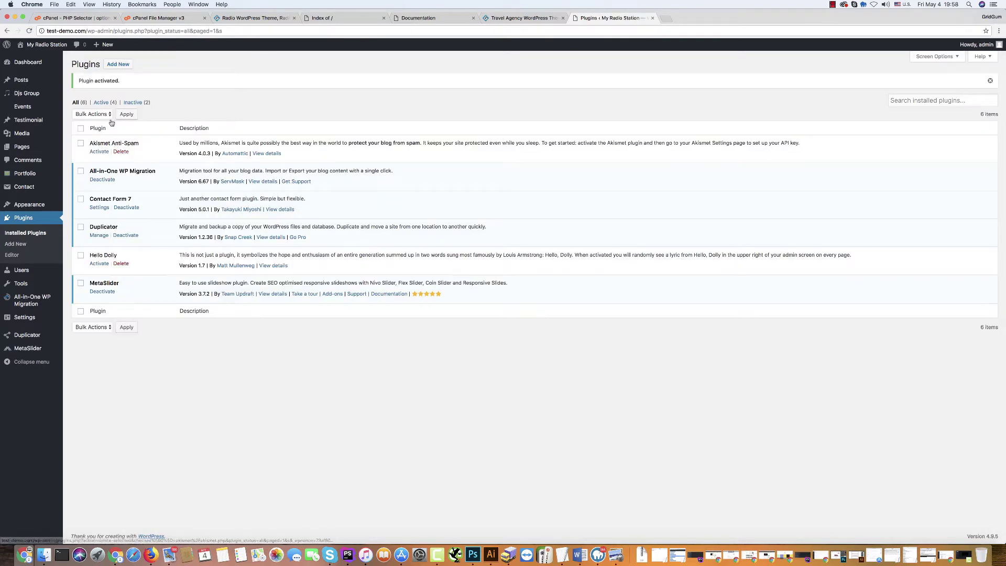
Upload and install the Text Blocks plugin from reusable-text-blocks.zip.
left_click(118, 65)
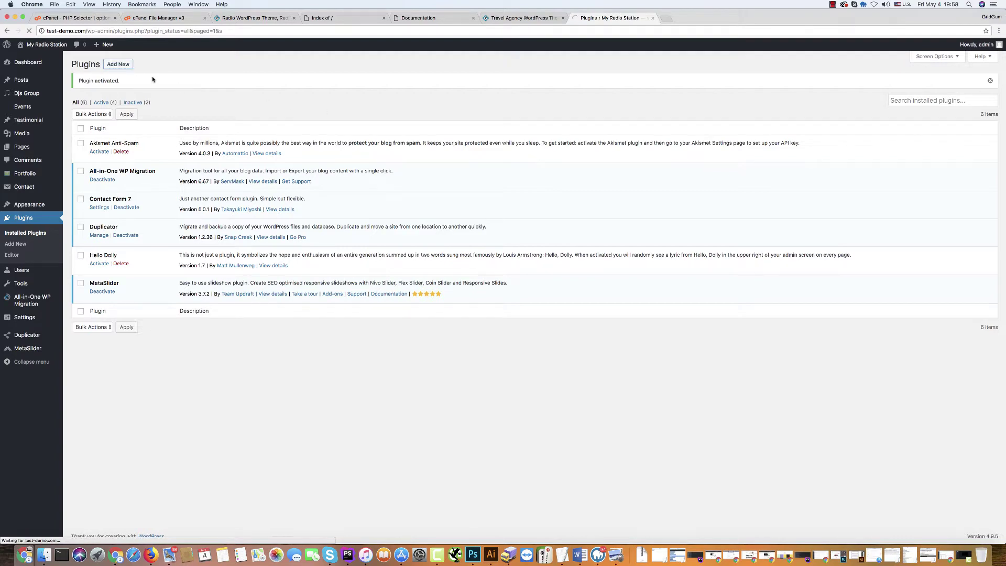
left_click(142, 64)
left_click(474, 136)
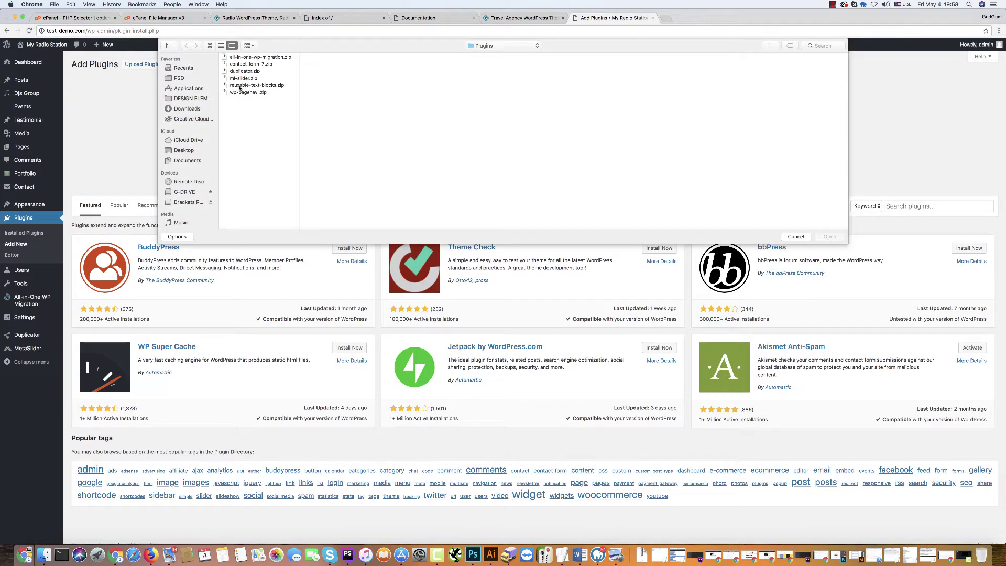
left_click(240, 87)
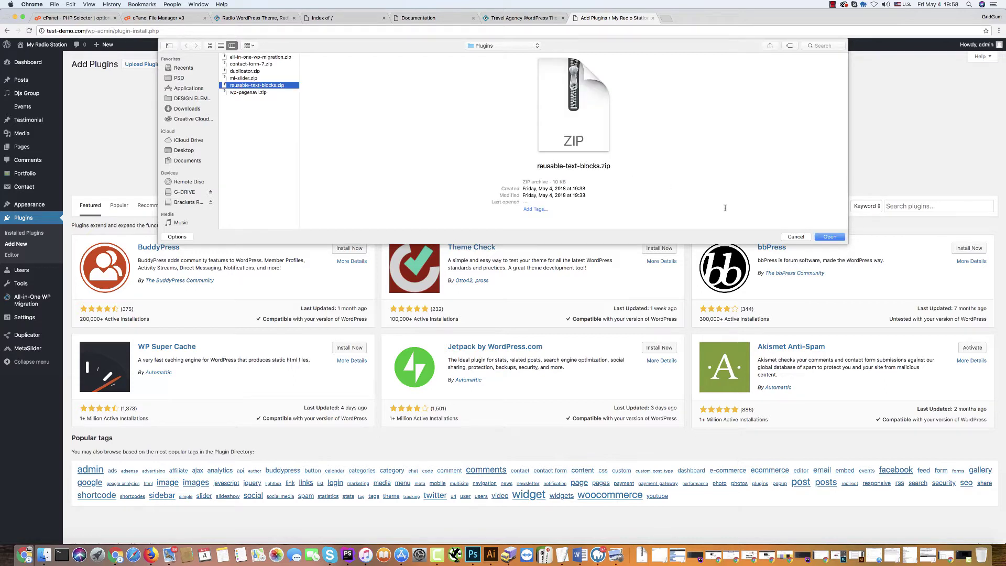
left_click(825, 237)
left_click(478, 146)
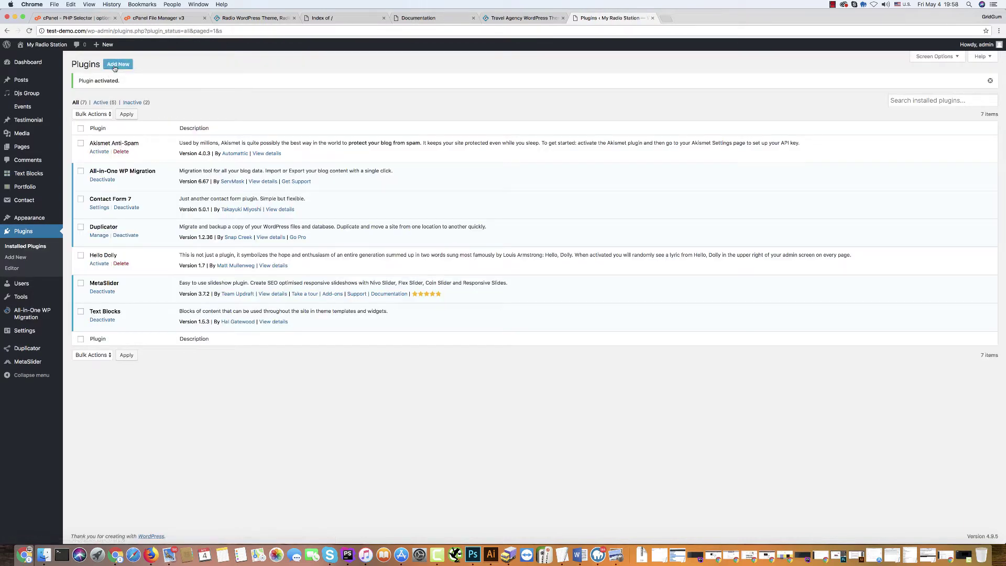
left_click(115, 65)
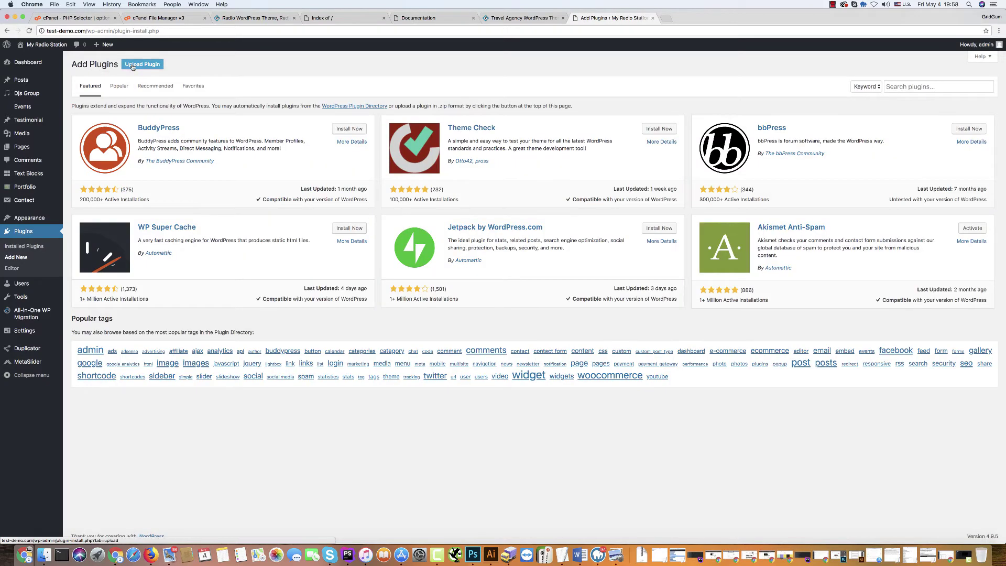
Upload wp-pagenavi.zip and install the WP-PageNavi plugin.
left_click(142, 64)
left_click(473, 136)
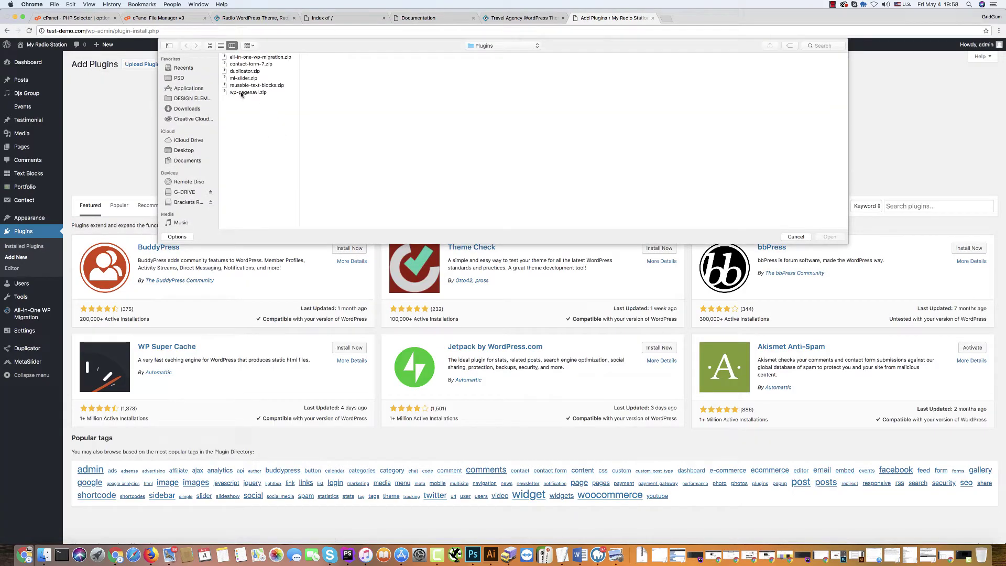
left_click(242, 93)
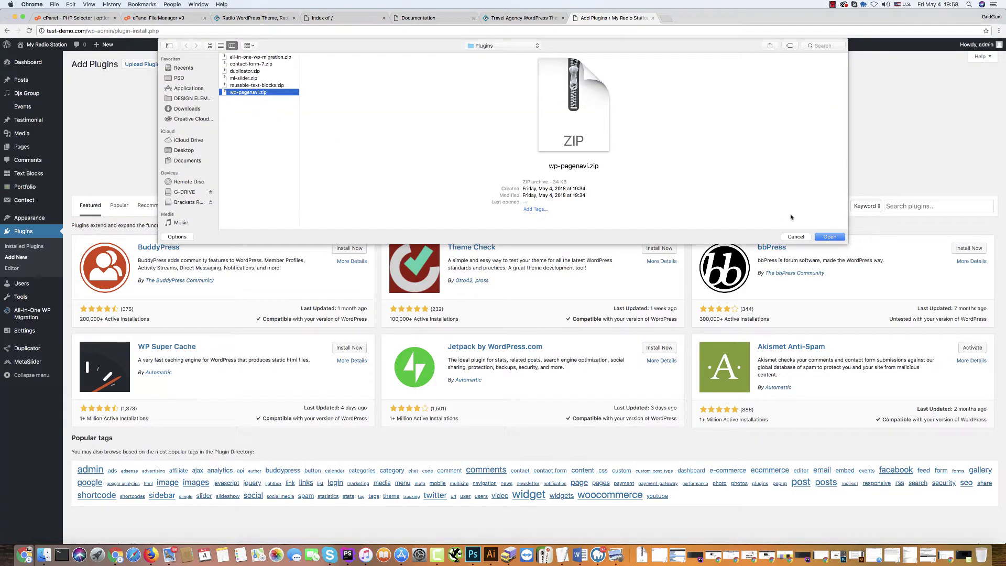
left_click(830, 236)
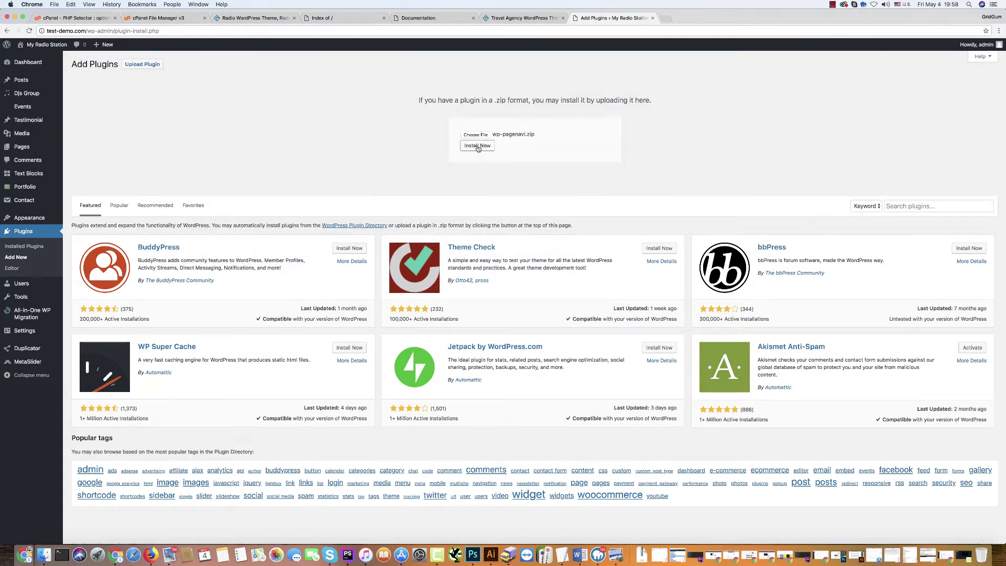
left_click(478, 146)
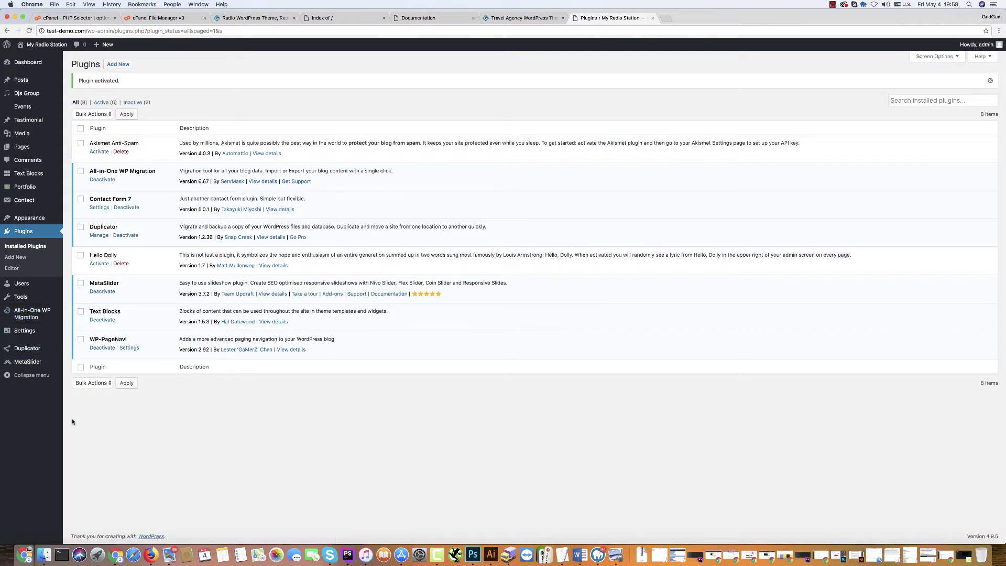
mouse_move(17, 316)
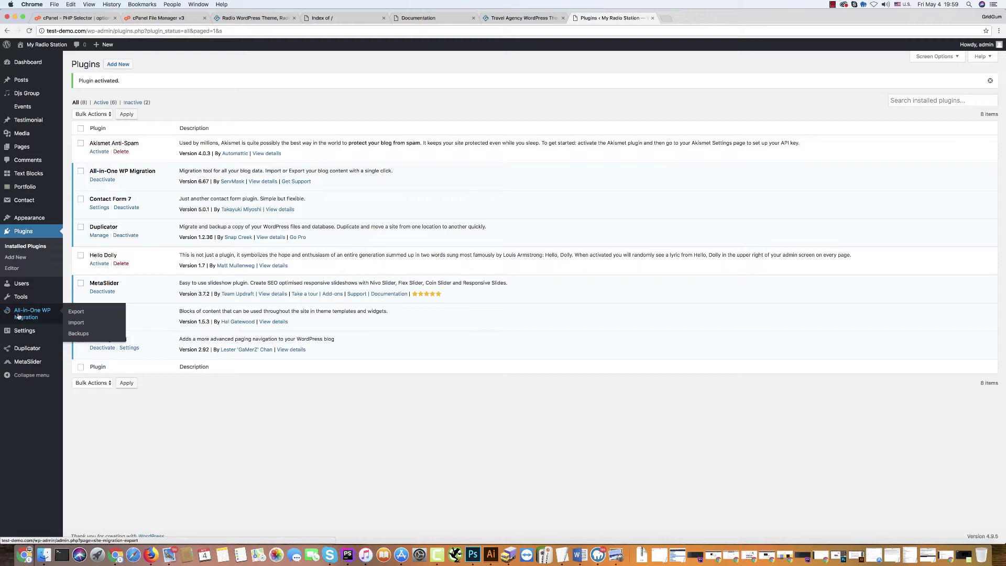
In All-in-One WP Migration, import the demo .wpress backup from the easy installation package's import folder.
left_click(73, 323)
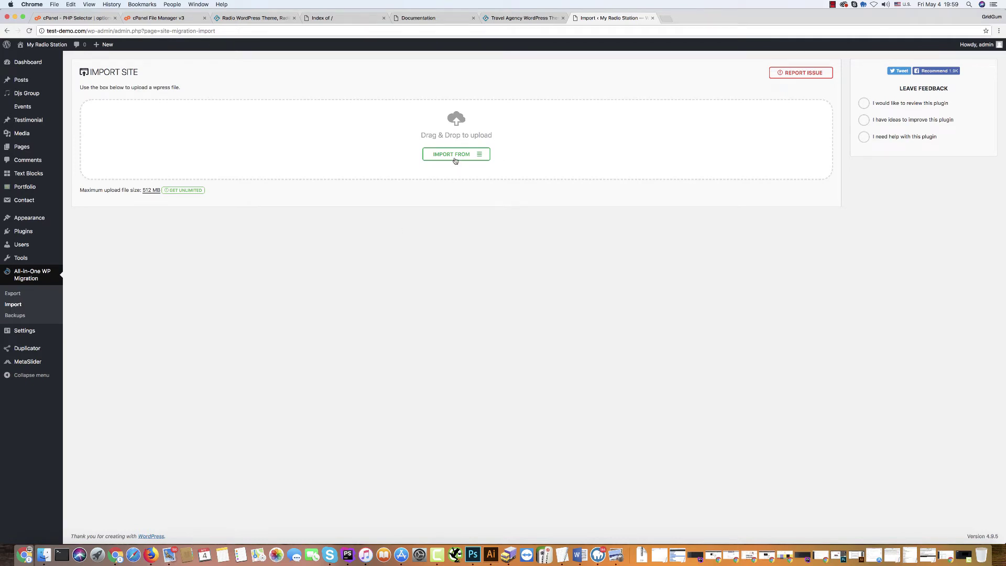
left_click(455, 156)
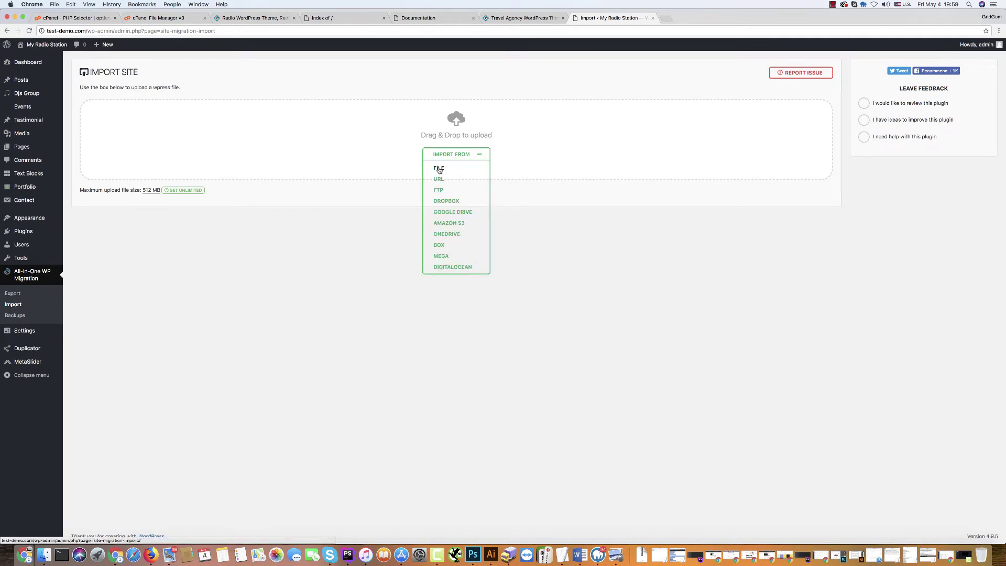
left_click(439, 170)
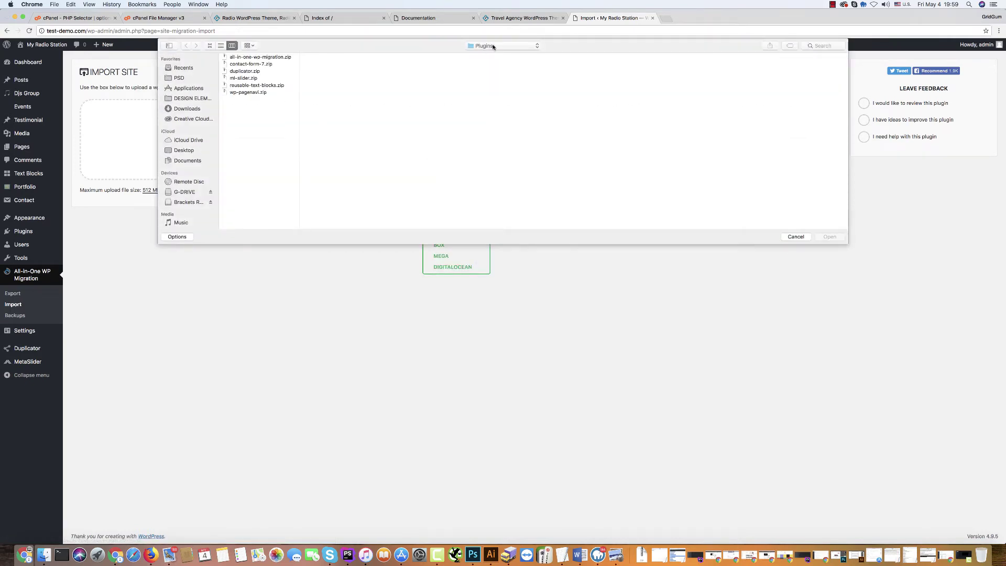
left_click(500, 46)
left_click(491, 55)
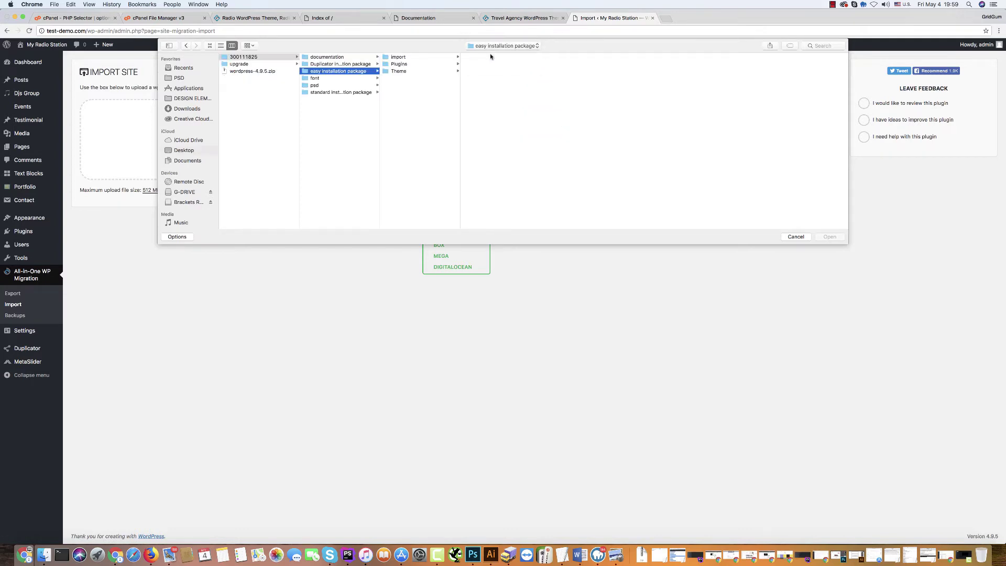
left_click(407, 57)
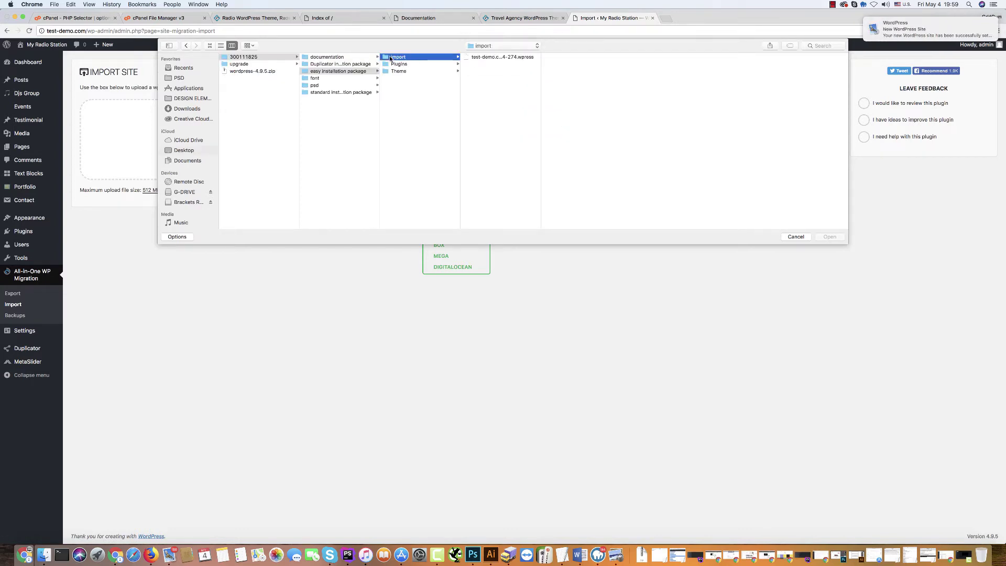
left_click(489, 58)
left_click(489, 57)
left_click(837, 238)
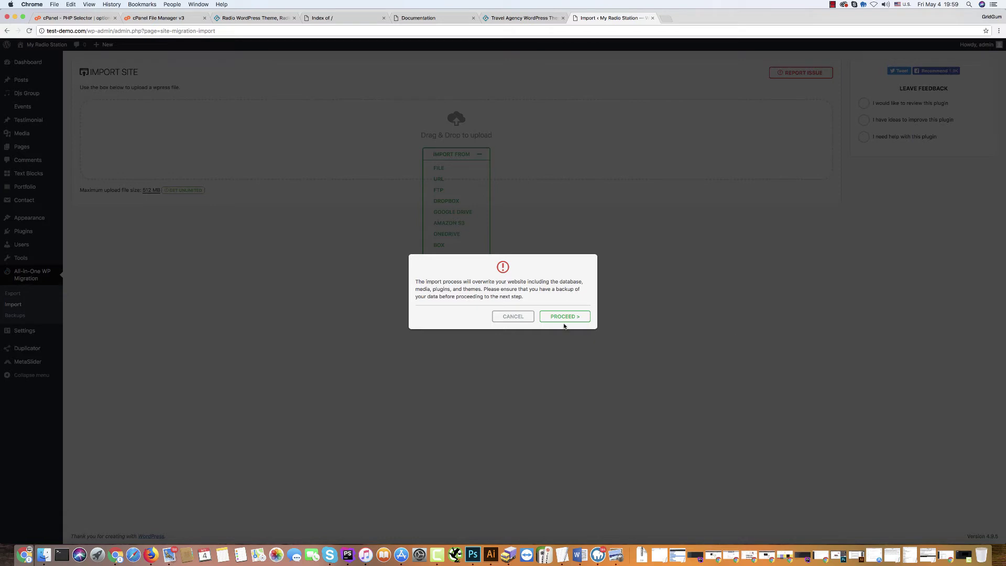
Accept the overwrite warning with PROCEED so the demo import completes.
left_click(565, 316)
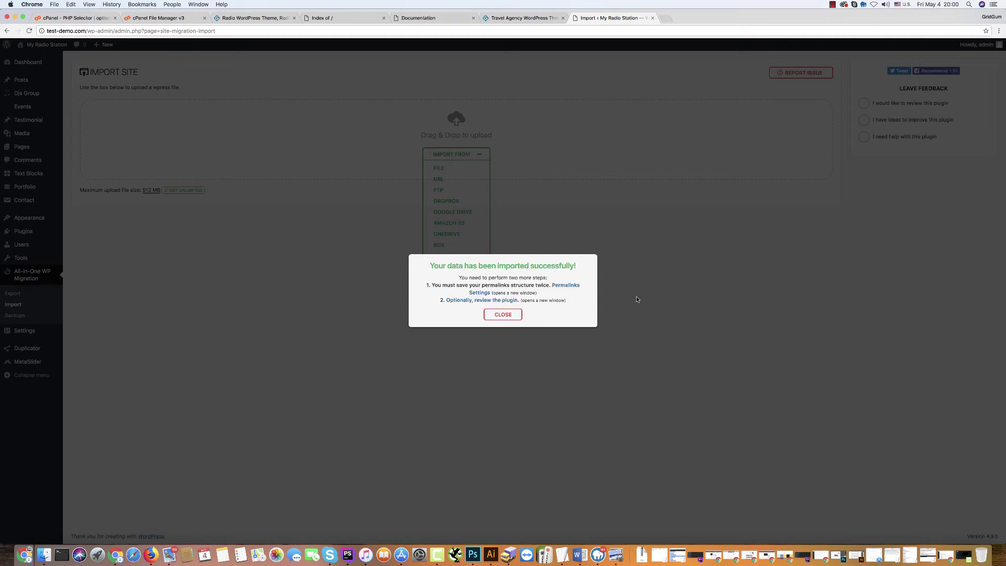
Log back in with the admin account and save the Post name permalinks twice.
left_click(565, 287)
left_click(459, 187)
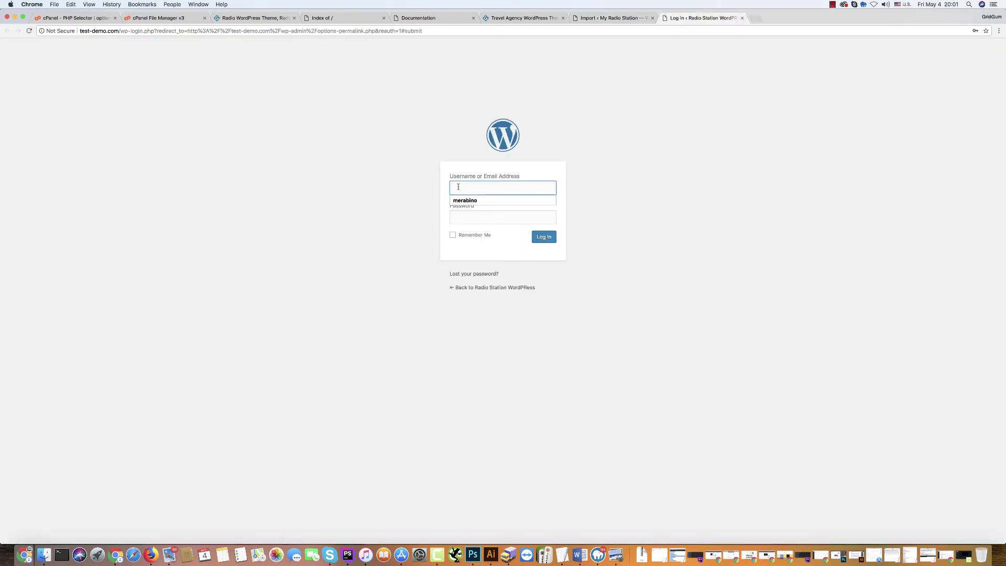
type("admin")
left_click(390, 204)
left_click(455, 216)
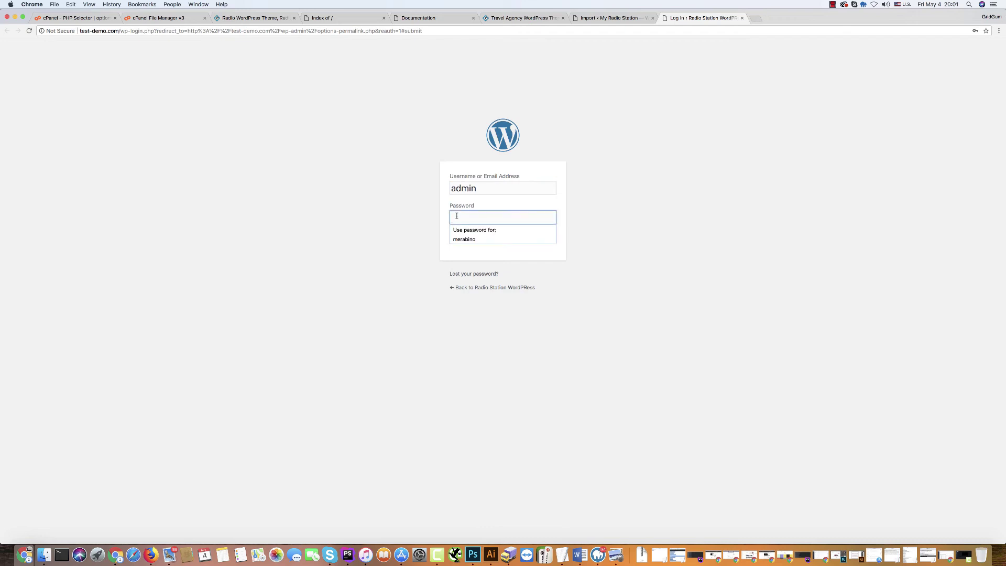
type("•••")
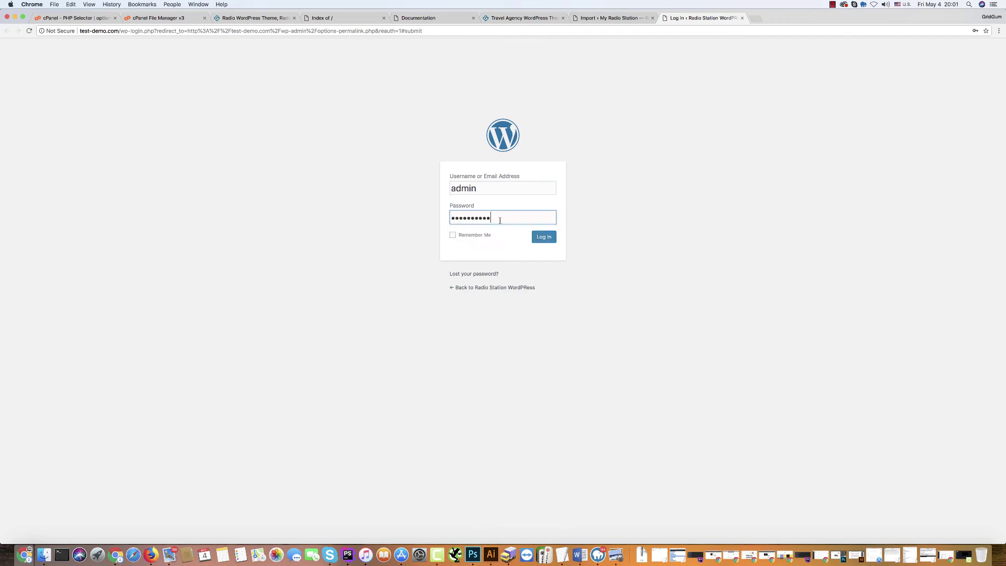
type("•••••••")
left_click(540, 240)
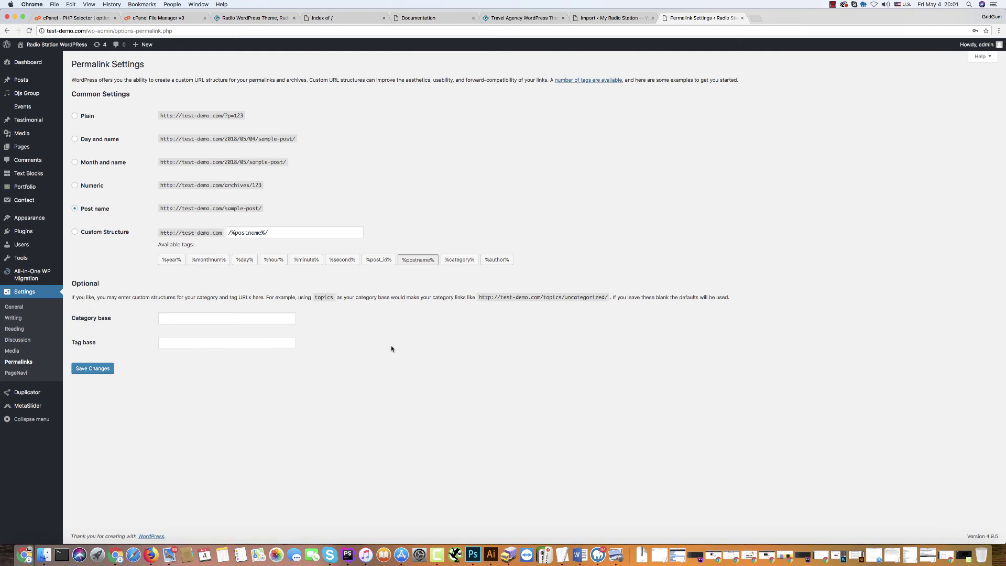
left_click(95, 371)
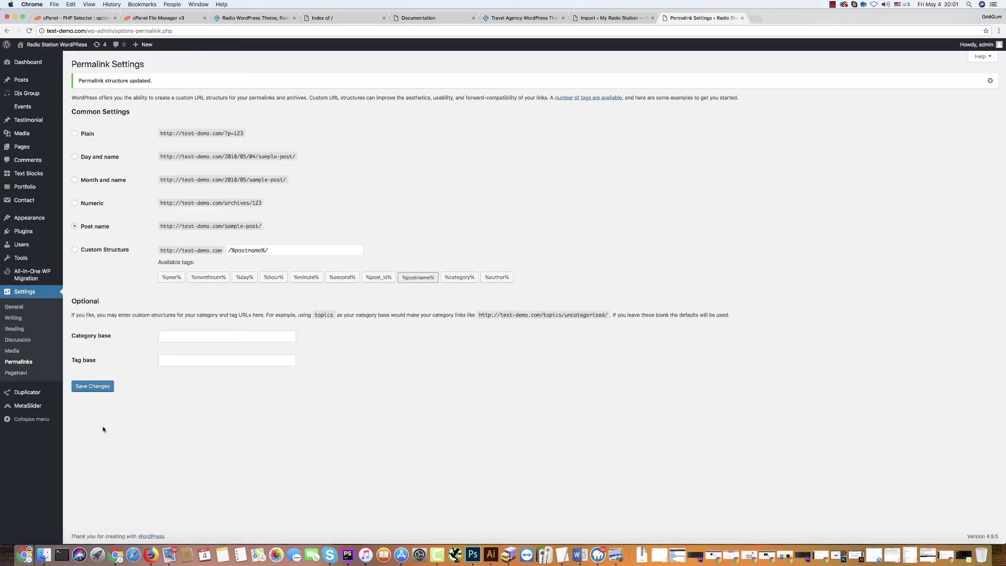
left_click(92, 386)
Visit the live site and browse About Us, Programs, Blog, Gallery and Contacts pages.
mouse_move(49, 46)
left_click(27, 58)
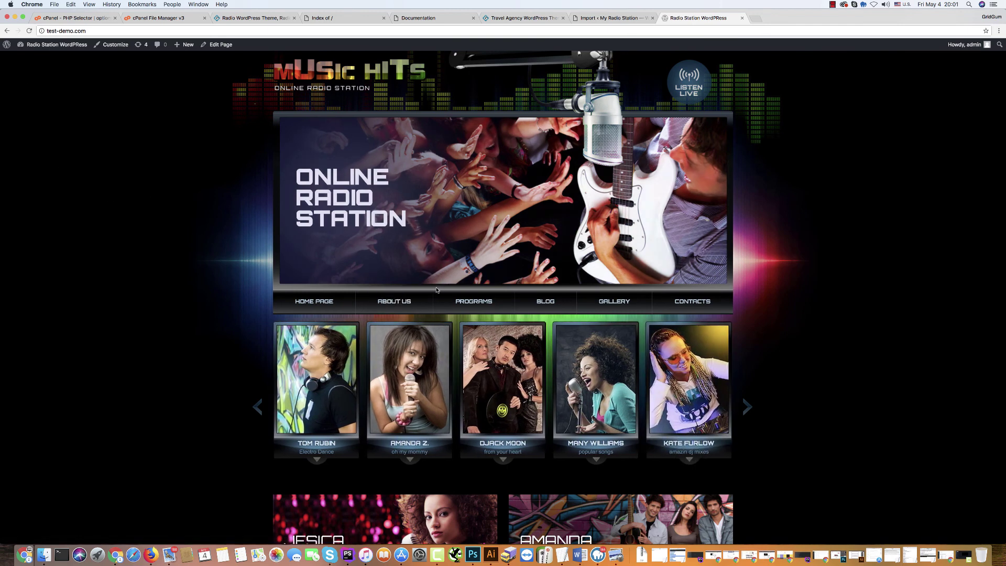
left_click(399, 302)
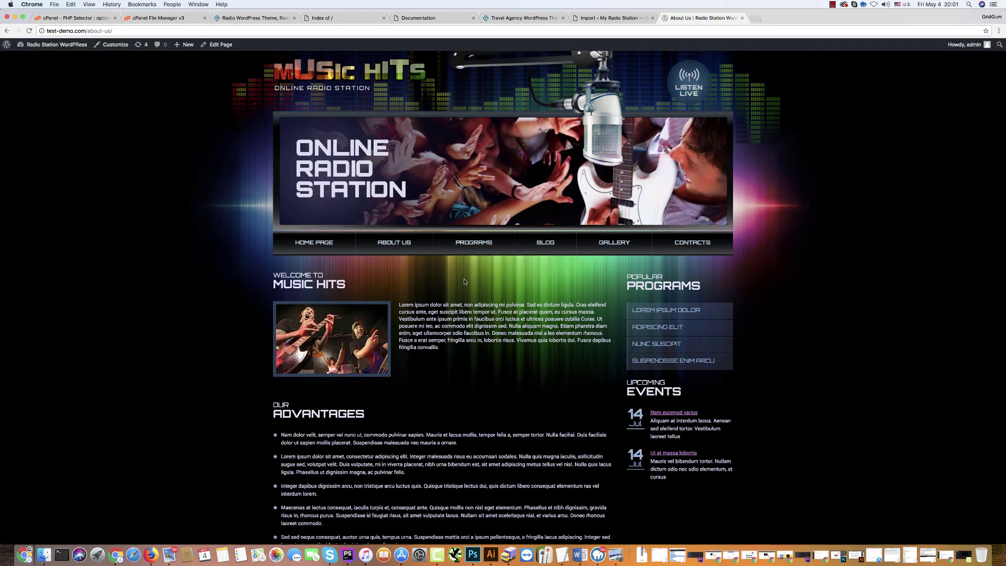
left_click(480, 244)
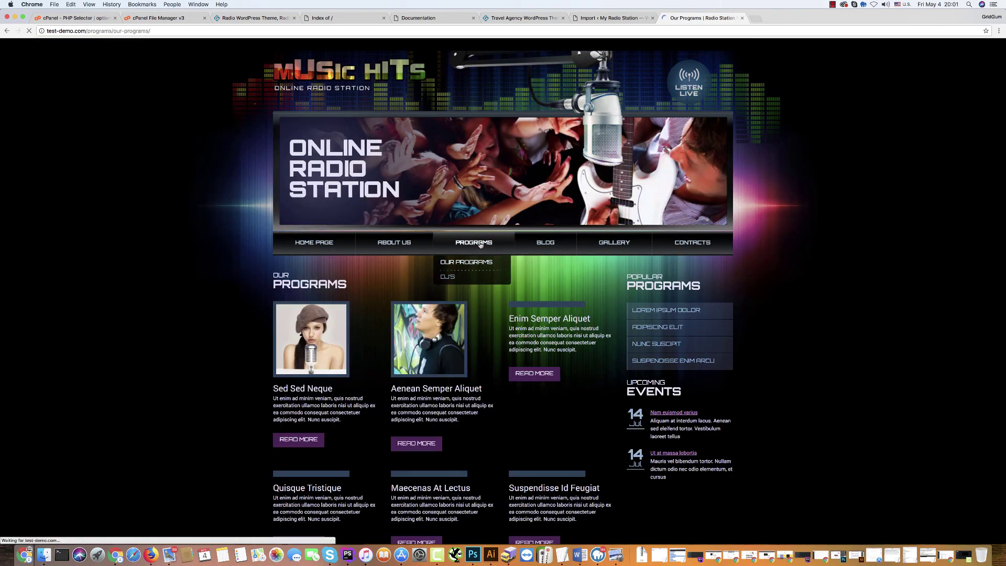
left_click(544, 249)
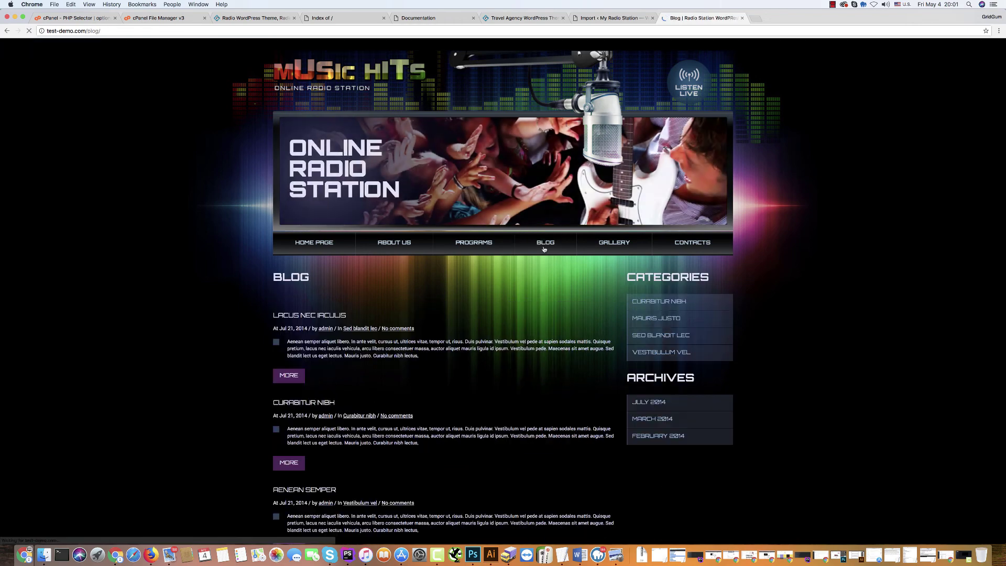
left_click(622, 245)
left_click(691, 246)
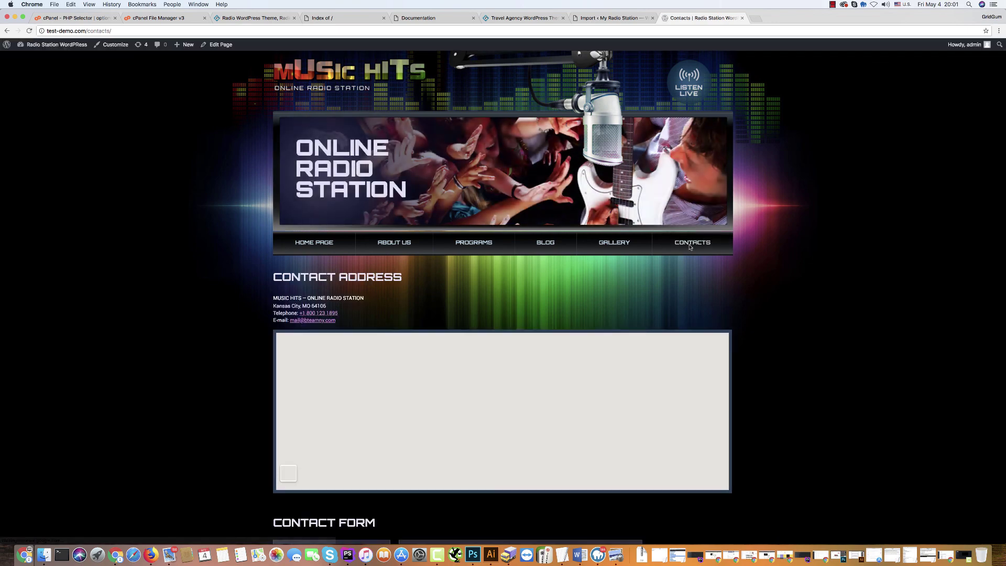